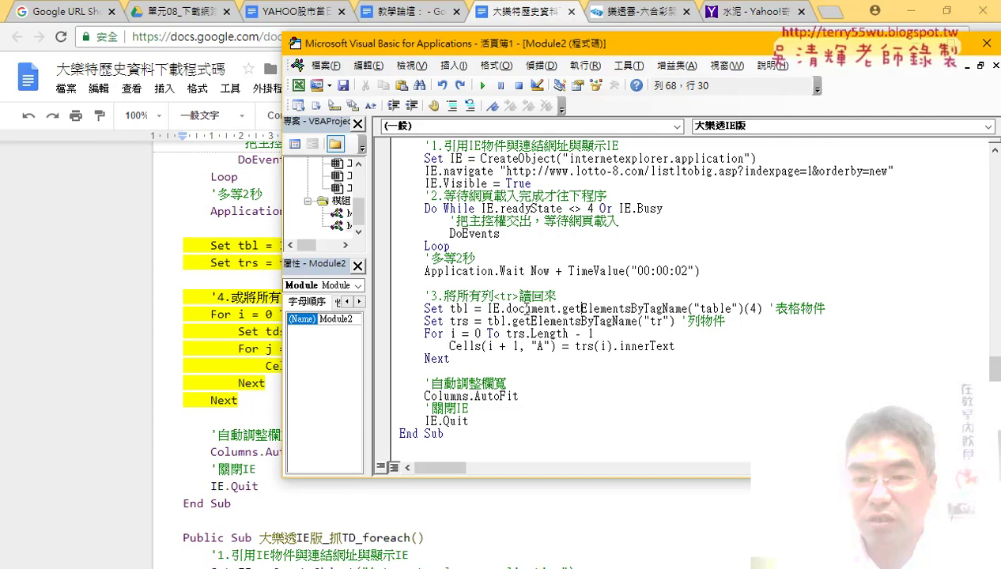
# - Highlight the table lookup and the tbl variable on the Set tbl line, then show the 樂透雲 page in Chrome
pyautogui.moveTo(487, 309); pyautogui.dragTo(750, 310)
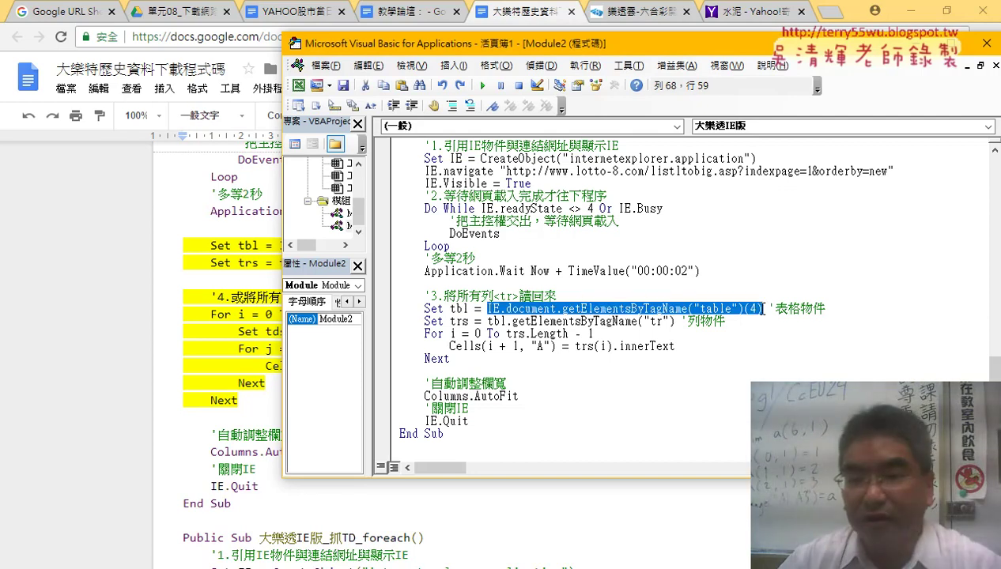
pyautogui.click(473, 309)
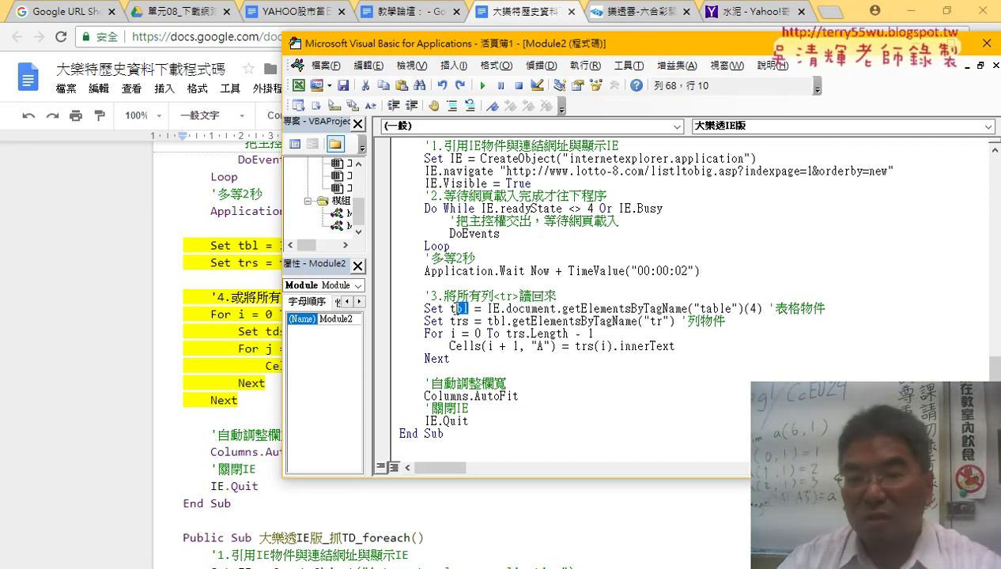
pyautogui.moveTo(458, 309); pyautogui.dragTo(451, 310)
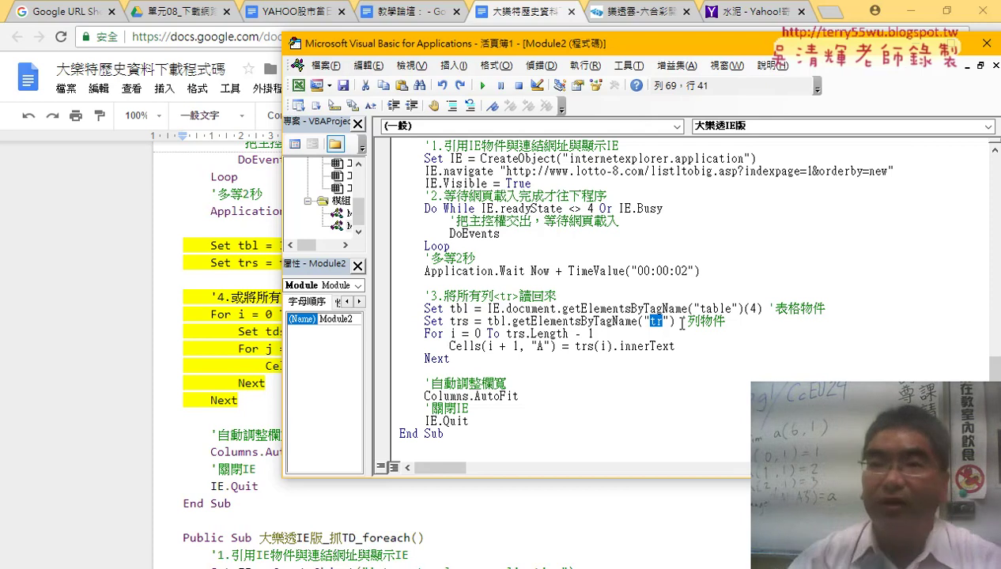
pyautogui.click(666, 15)
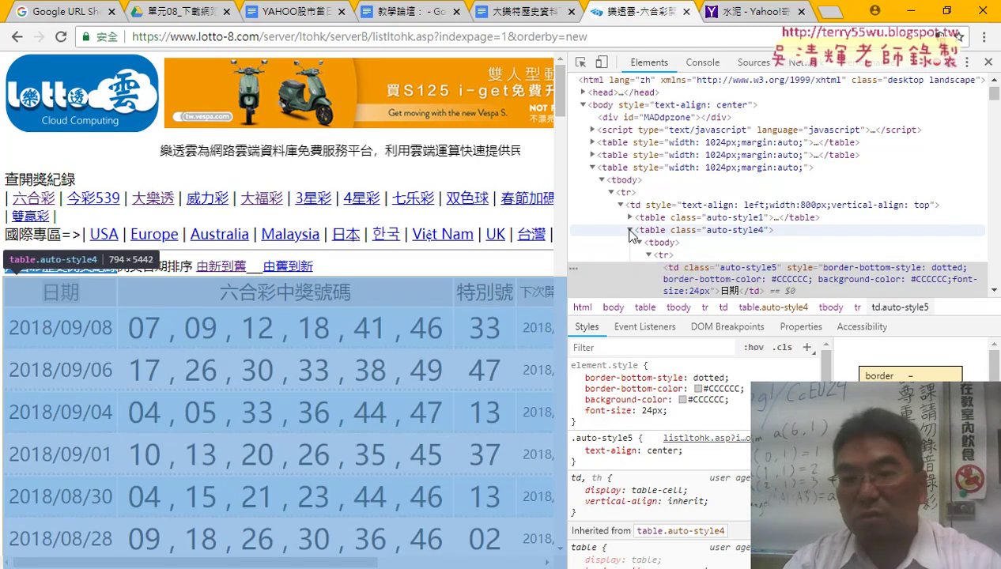
# - Expand the auto-style4 table and its first tr in DevTools Elements to reveal the header cells
pyautogui.click(630, 230)
pyautogui.click(630, 230)
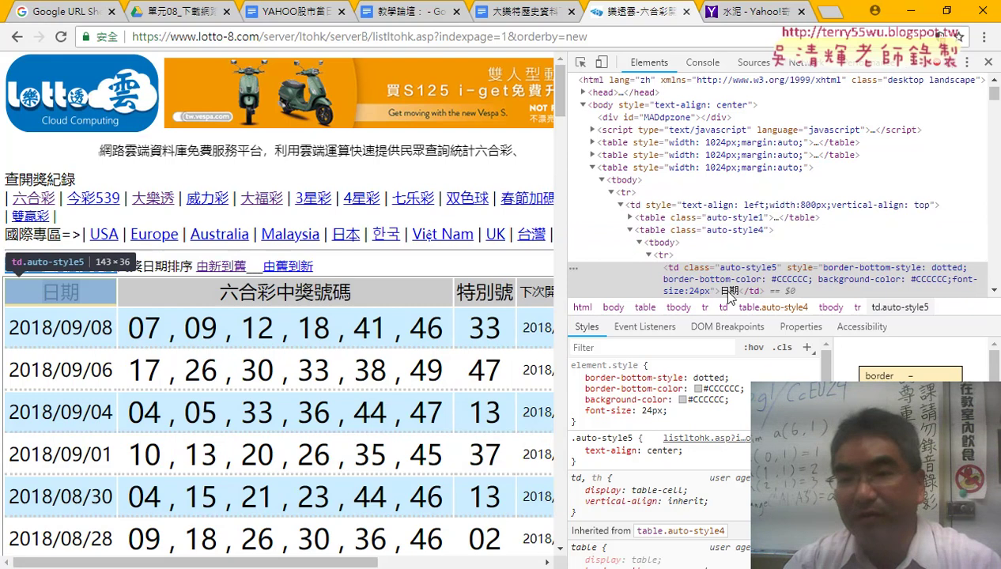
pyautogui.click(648, 254)
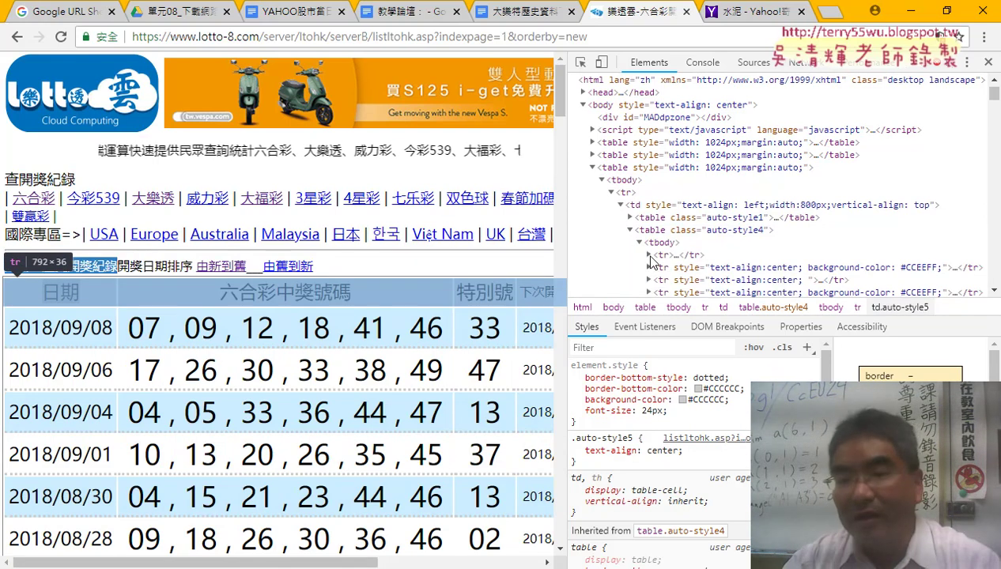
pyautogui.click(649, 257)
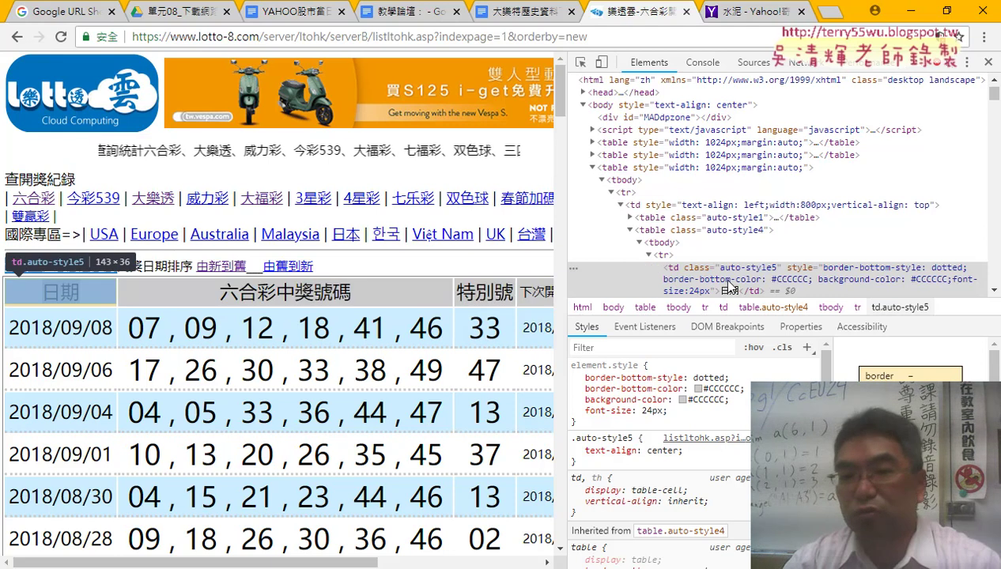
pyautogui.scroll(-4, 723, 198)
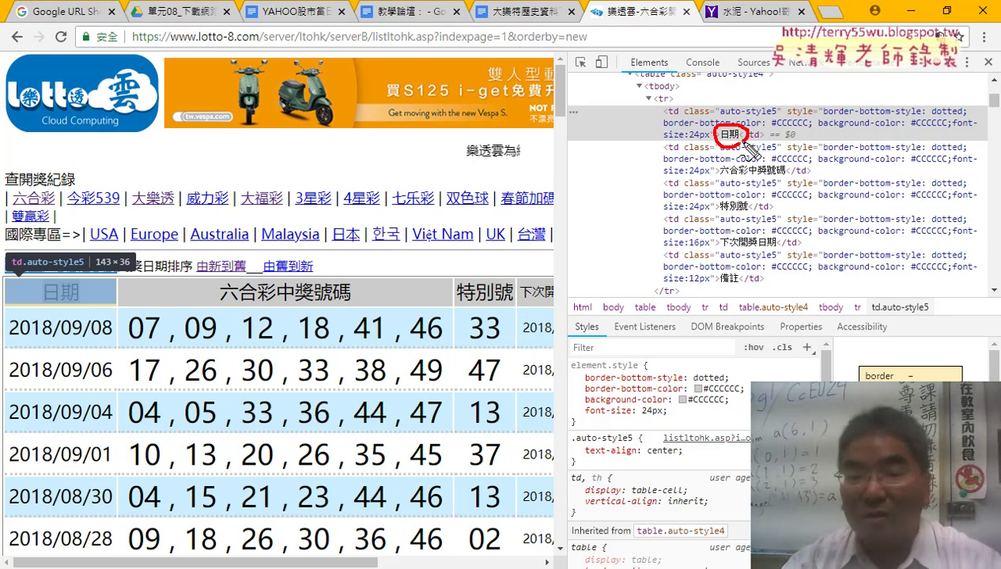
# - Circle the 日期, 六合彩中獎號碼 and 特別號 headers, clear the marks, then return to the For loop in the code
pyautogui.moveTo(64, 303); pyautogui.dragTo(68, 302)
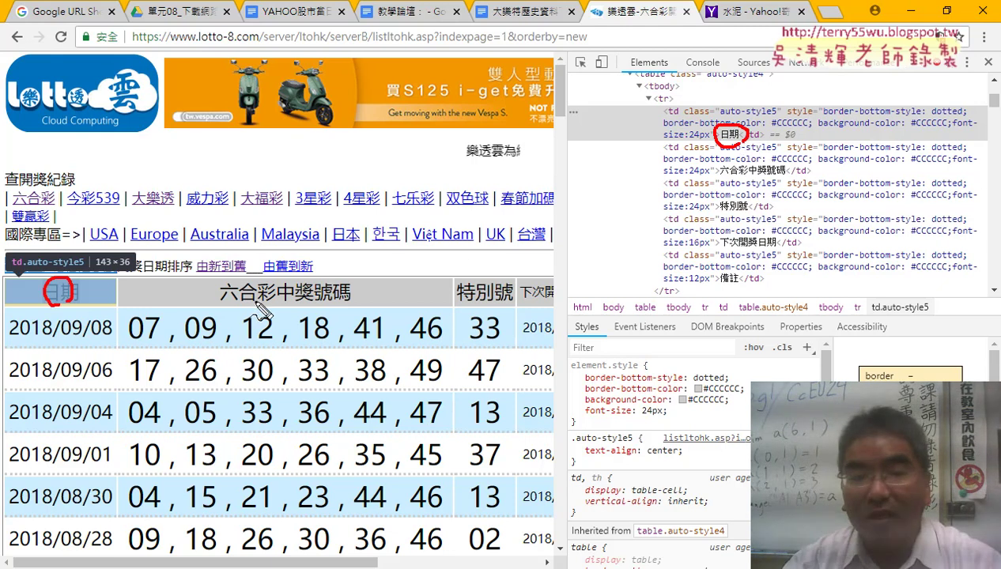
pyautogui.moveTo(255, 301); pyautogui.dragTo(292, 301)
pyautogui.moveTo(497, 304); pyautogui.dragTo(490, 299)
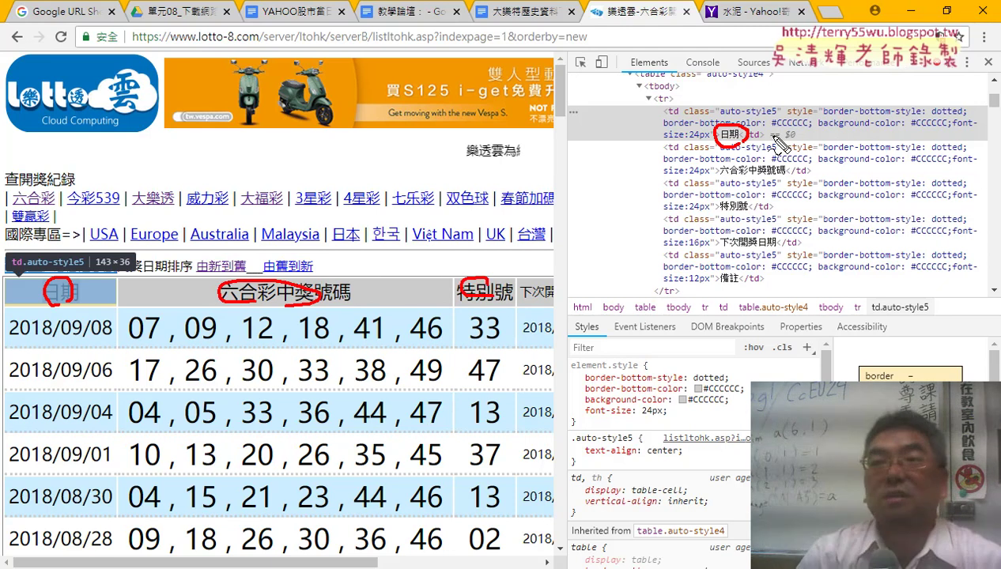
pyautogui.press('Escape')
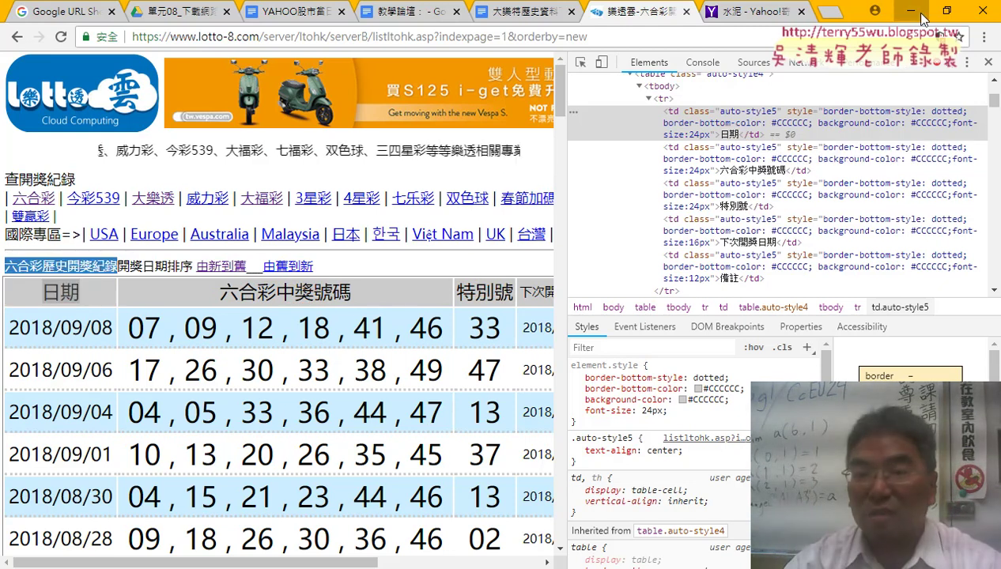
pyautogui.click(917, 13)
pyautogui.click(685, 333)
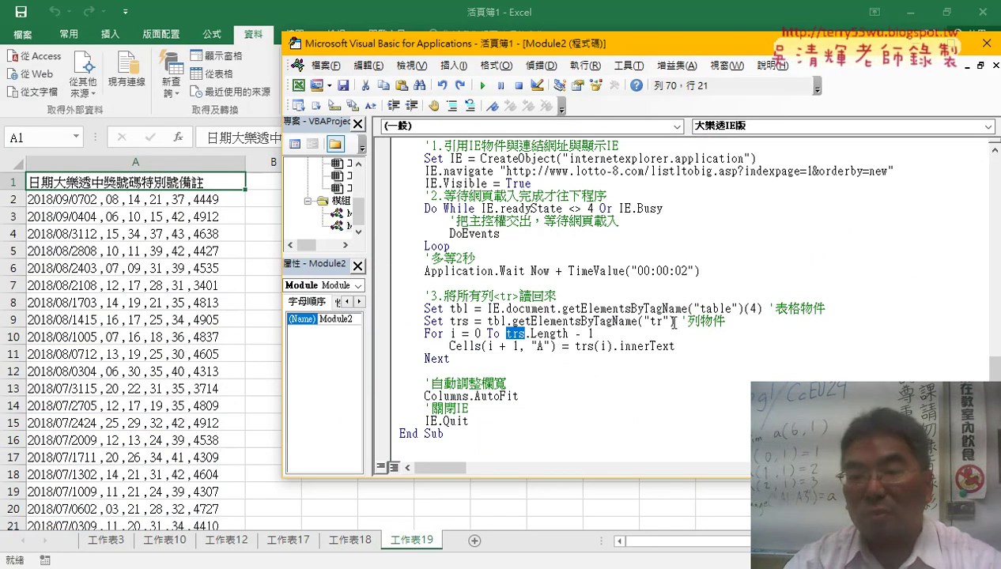
# - Highlight the tbl.getElementsByTagName("tr") expression, then return to the lotto page in Chrome
pyautogui.moveTo(673, 321); pyautogui.dragTo(457, 324)
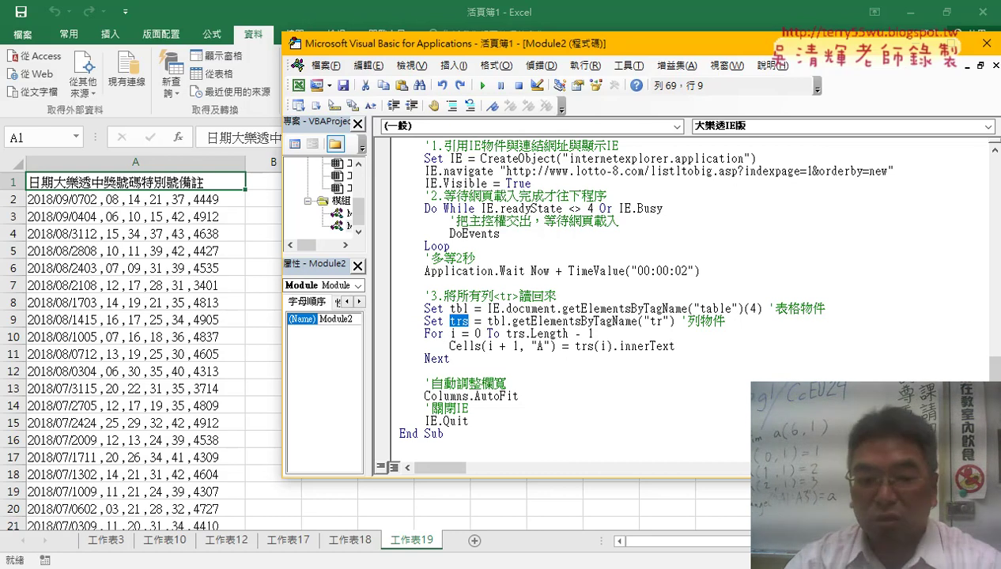
pyautogui.hotkey('alt', 'Tab')
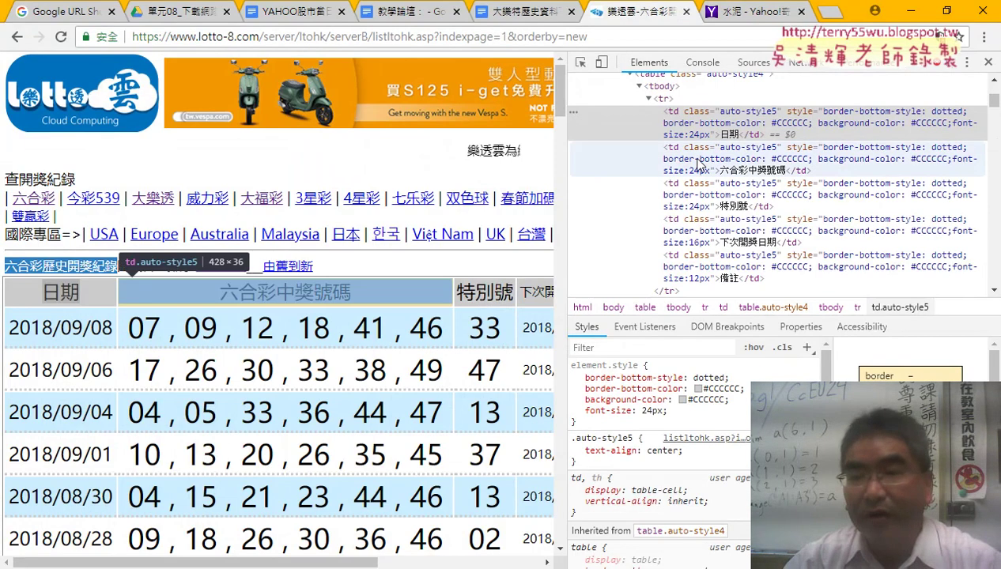
# - Collapse the first tr and scroll through the table rows to </tbody>, then return to the VBA editor
pyautogui.click(647, 99)
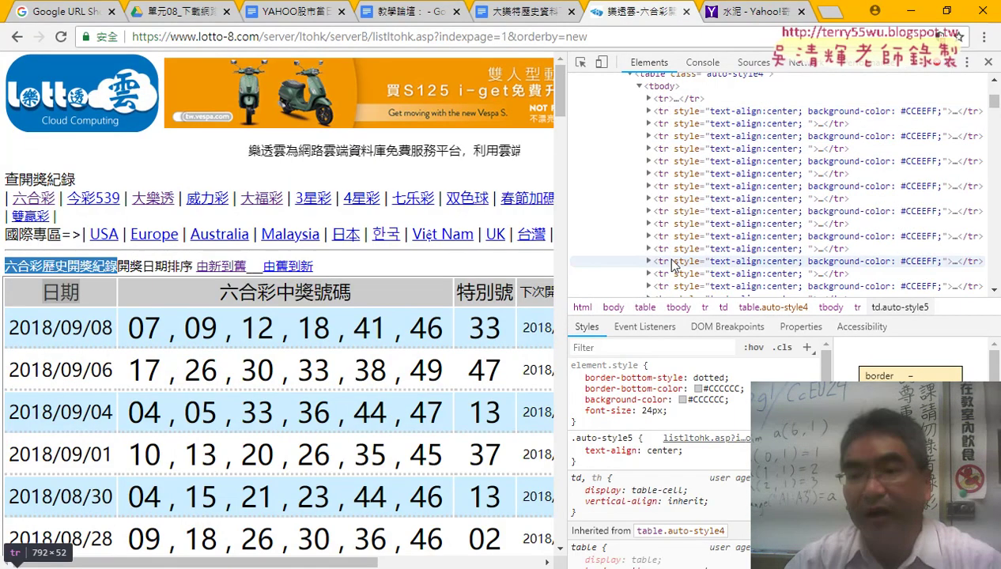
pyautogui.scroll(-1, 670, 253)
pyautogui.scroll(-1, 671, 261)
pyautogui.scroll(-1, 671, 261)
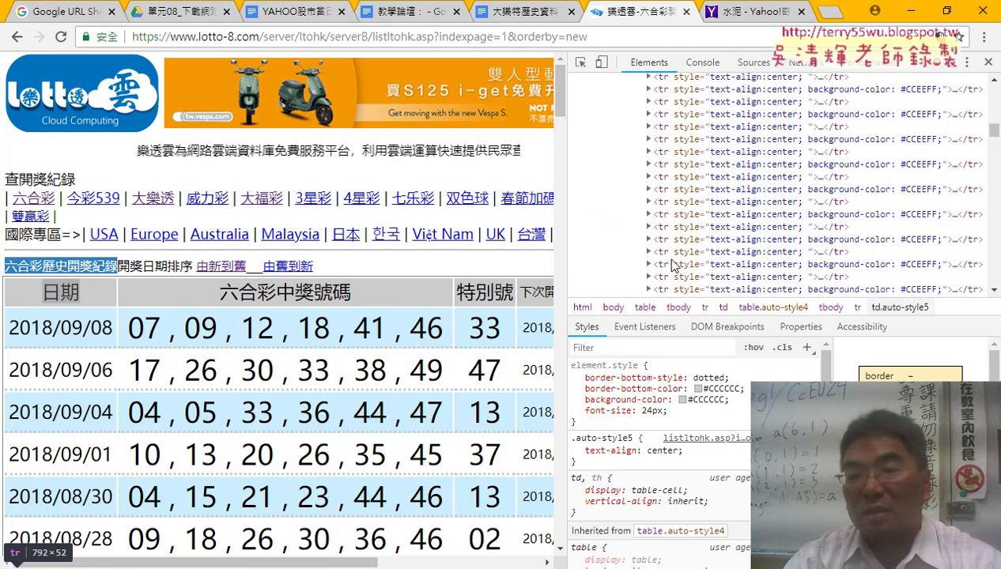
pyautogui.scroll(-1, 671, 261)
pyautogui.scroll(-1, 671, 261)
pyautogui.scroll(-3, 671, 264)
pyautogui.scroll(-2, 671, 264)
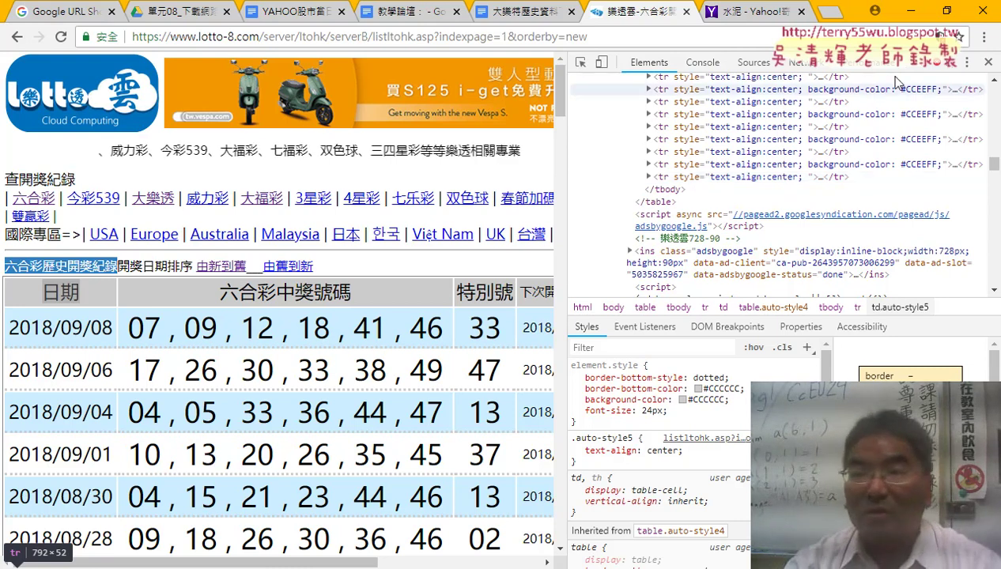
pyautogui.hotkey('alt', 'Tab')
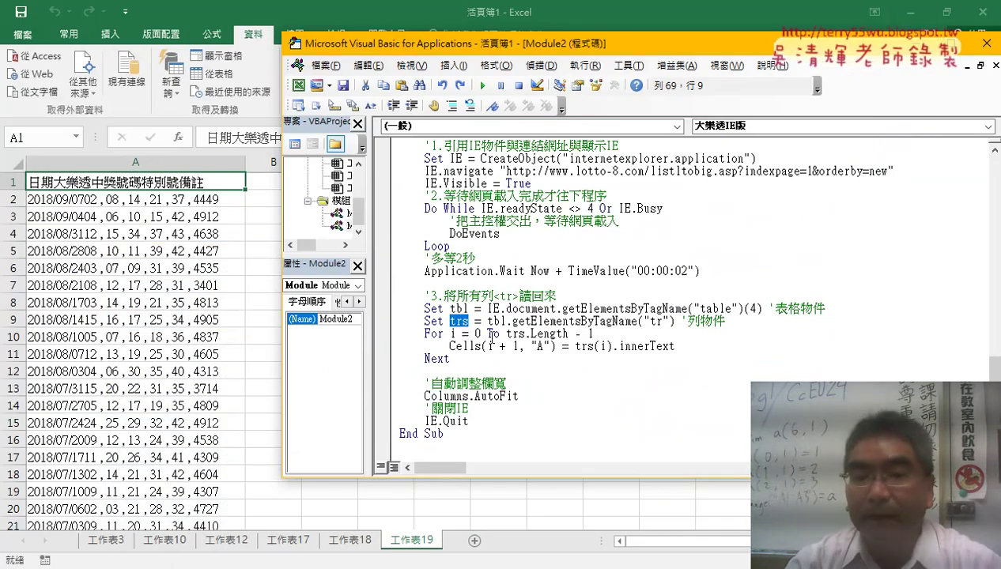
# - Highlight the For keyword, start value 0, trs and the - 1 in the row loop bounds
pyautogui.doubleClick(428, 333)
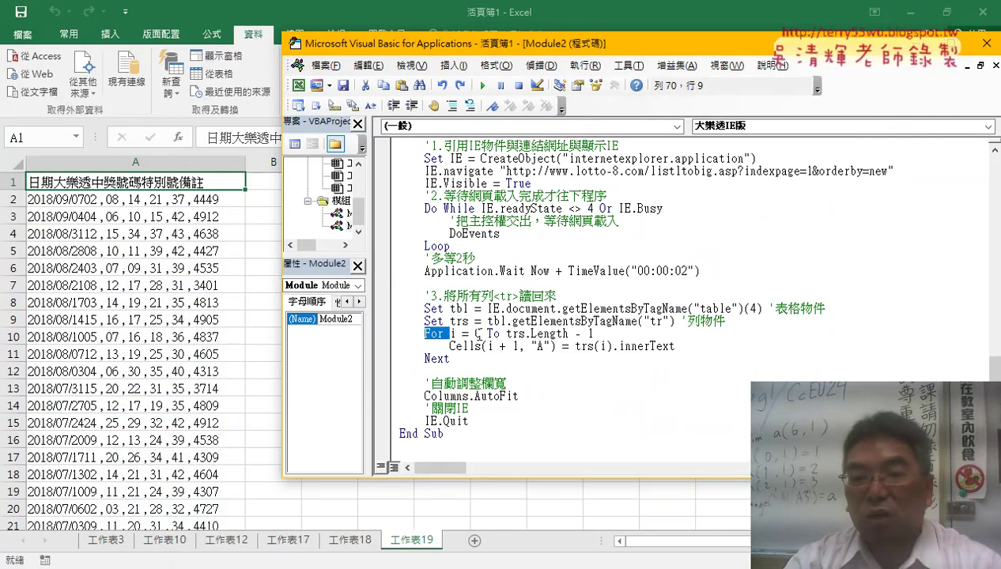
pyautogui.click(476, 334)
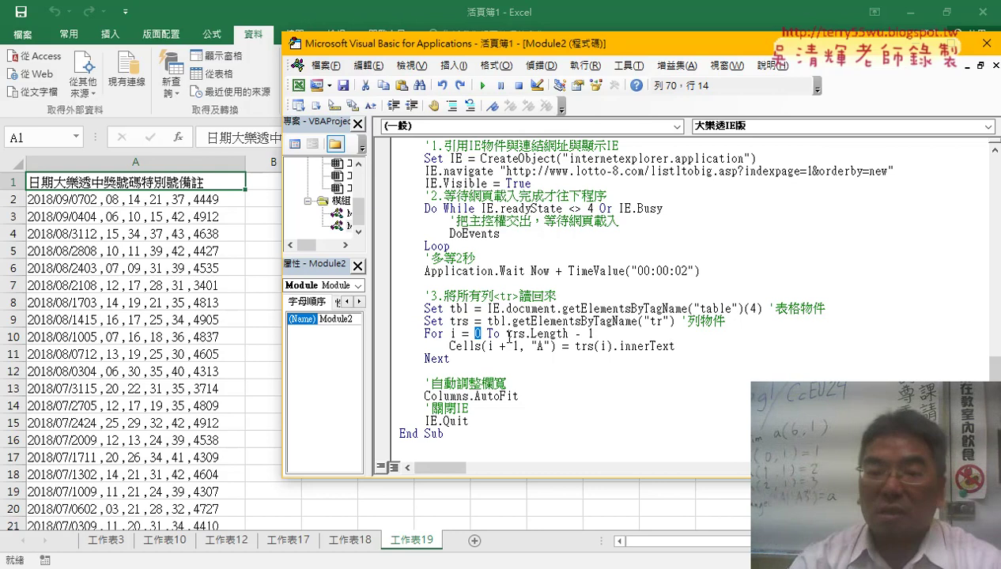
pyautogui.moveTo(507, 335); pyautogui.dragTo(557, 334)
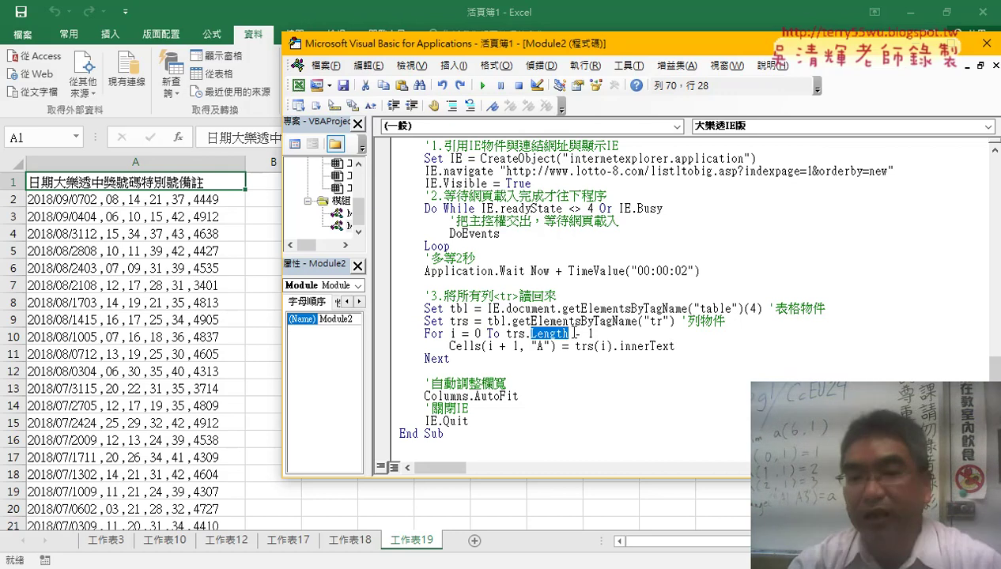
pyautogui.moveTo(575, 332); pyautogui.dragTo(599, 333)
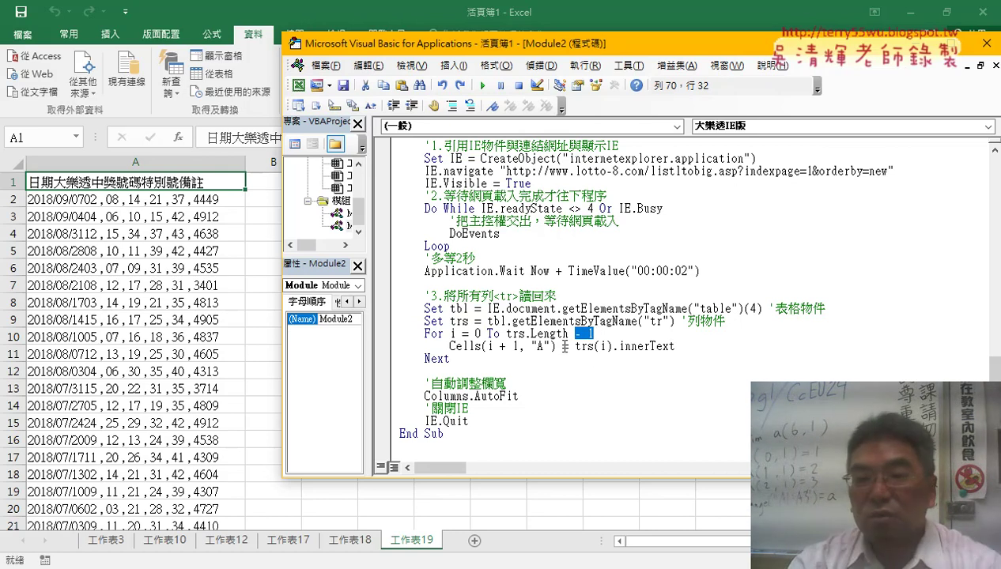
# - Highlight trs(i).innerText and the i + 1 row index on the Cells line, then add sheet 工作表20
pyautogui.moveTo(576, 346)
pyautogui.mouseDown()
pyautogui.moveTo(682, 347)
pyautogui.moveTo(614, 352)
pyautogui.mouseUp()
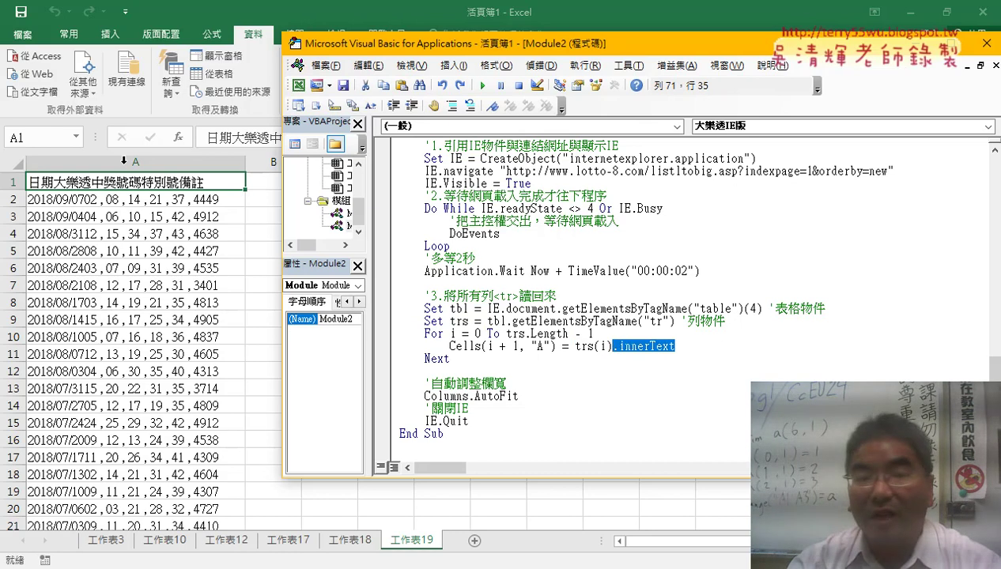
pyautogui.doubleClick(488, 346)
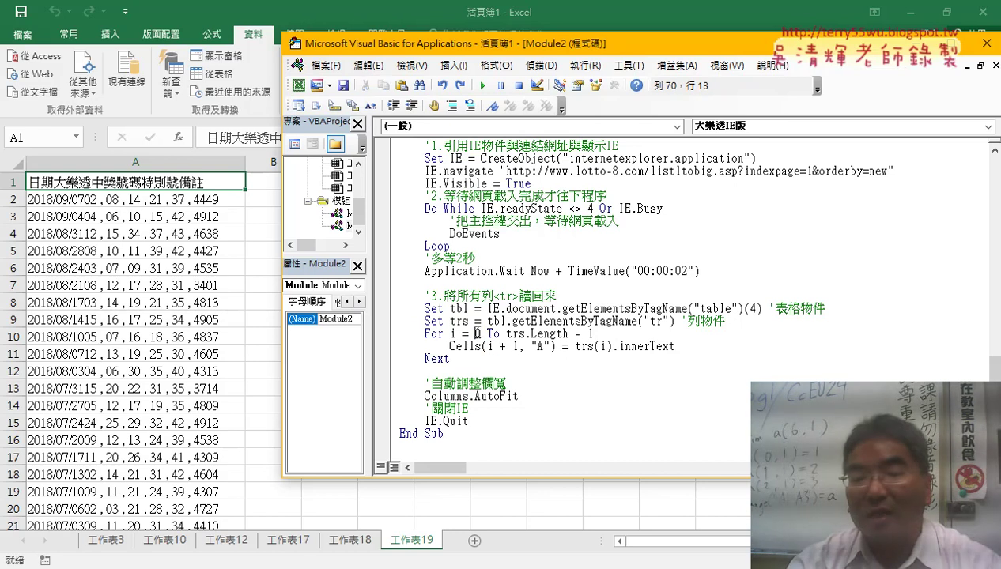
pyautogui.doubleClick(476, 332)
pyautogui.doubleClick(515, 345)
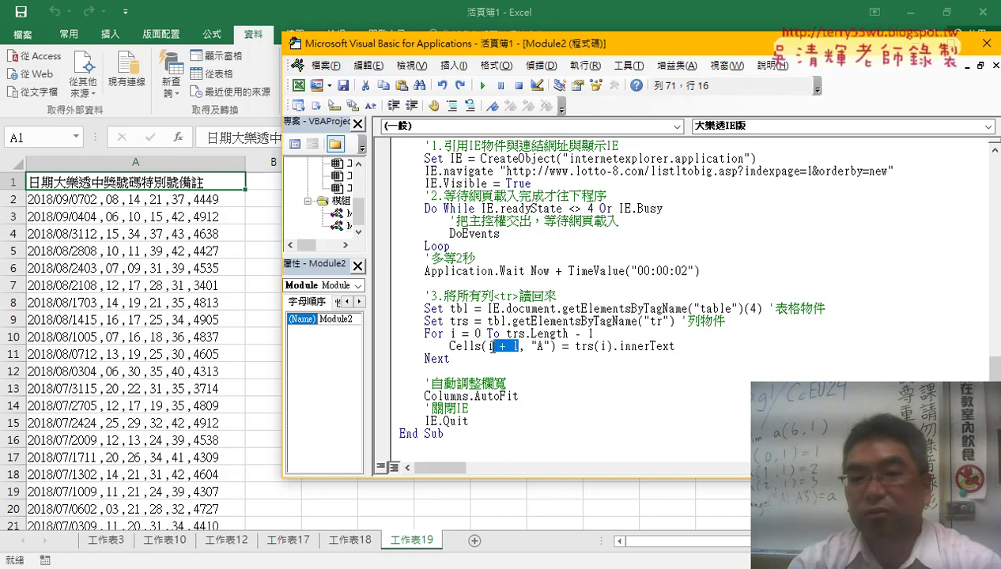
pyautogui.moveTo(492, 348); pyautogui.dragTo(487, 349)
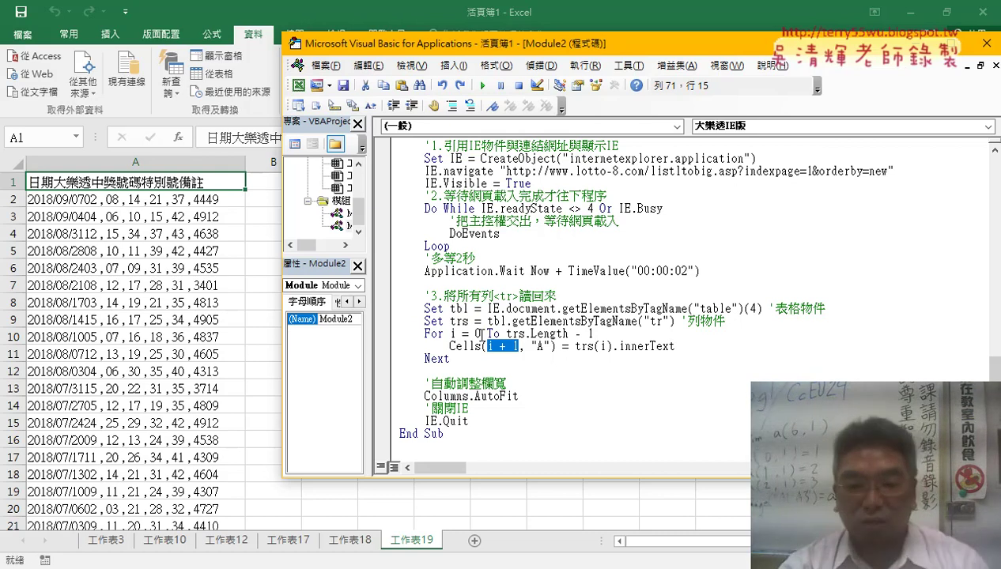
pyautogui.click(474, 542)
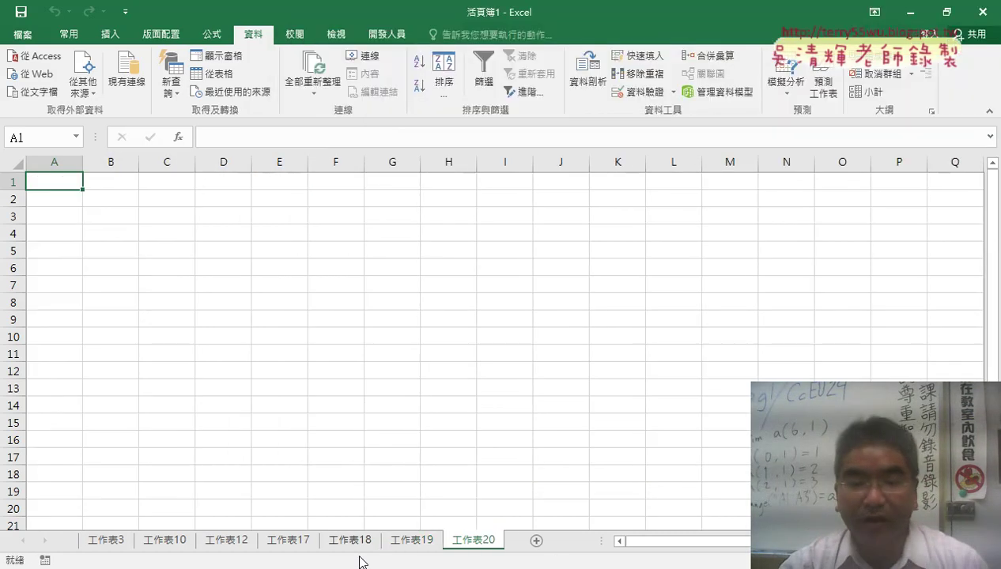
# - Set a breakpoint on the Cells line and start the lottery macro, hiding the Internet Explorer window
pyautogui.moveTo(359, 563)
pyautogui.click(437, 484)
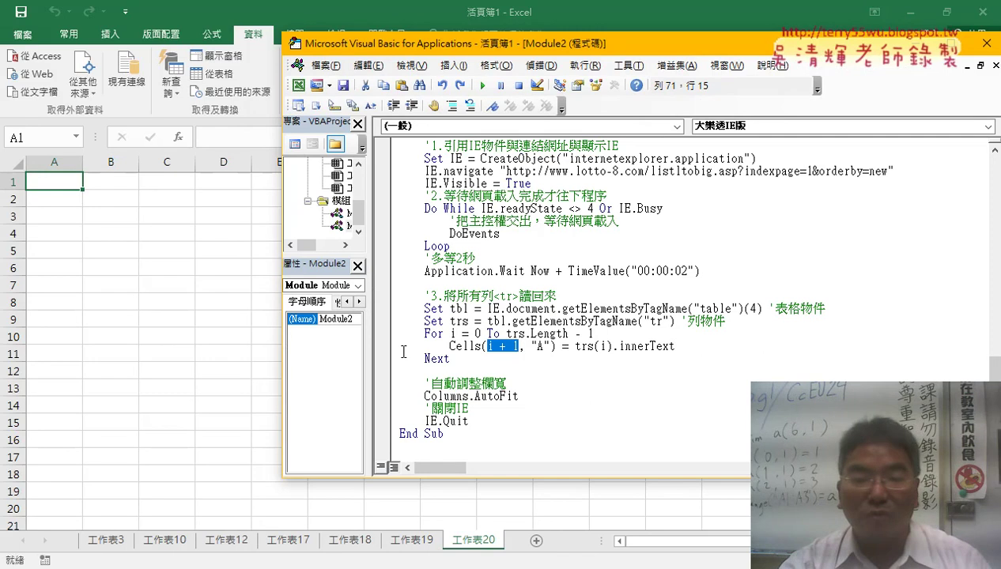
pyautogui.press('F9')
pyautogui.click(482, 85)
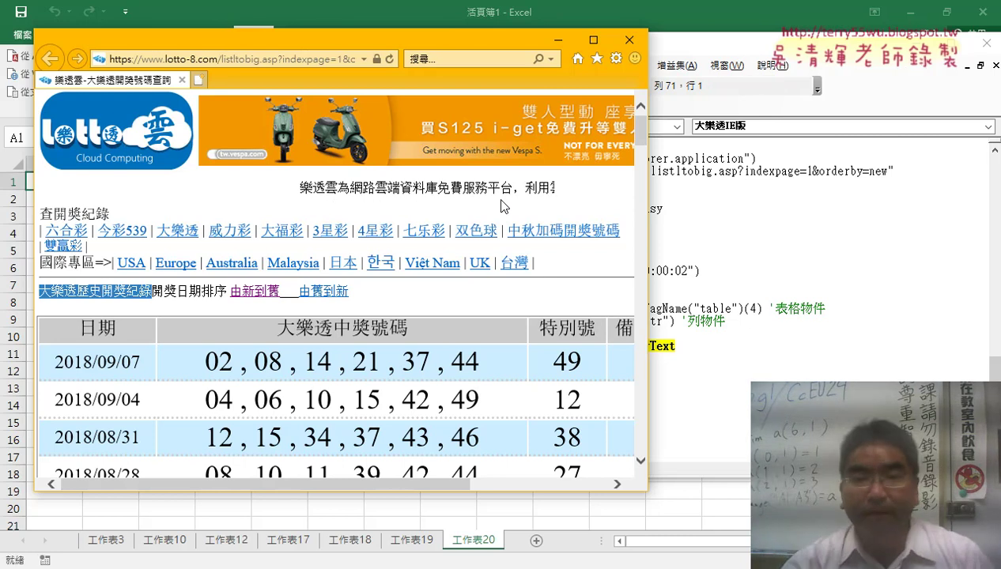
pyautogui.click(691, 263)
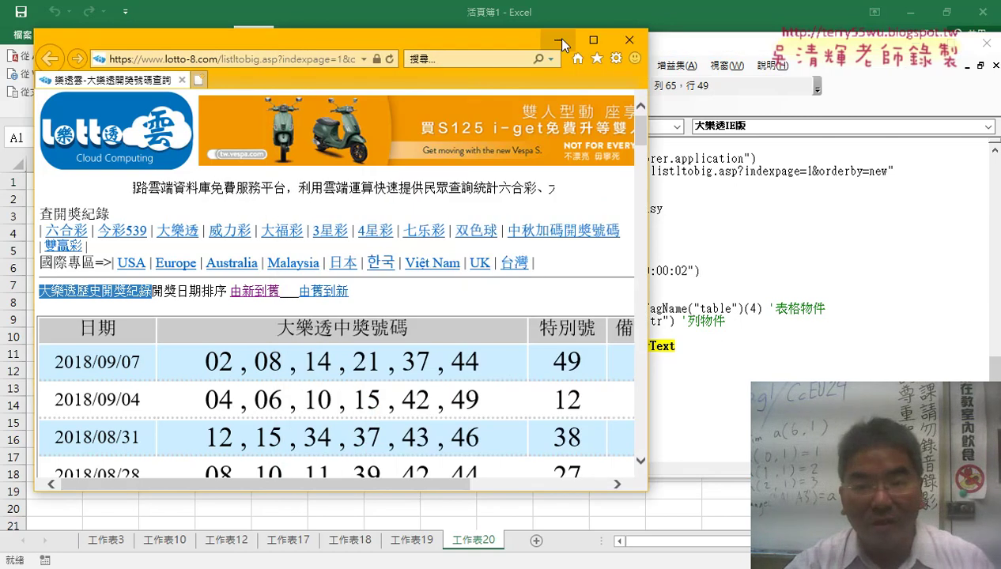
pyautogui.click(555, 37)
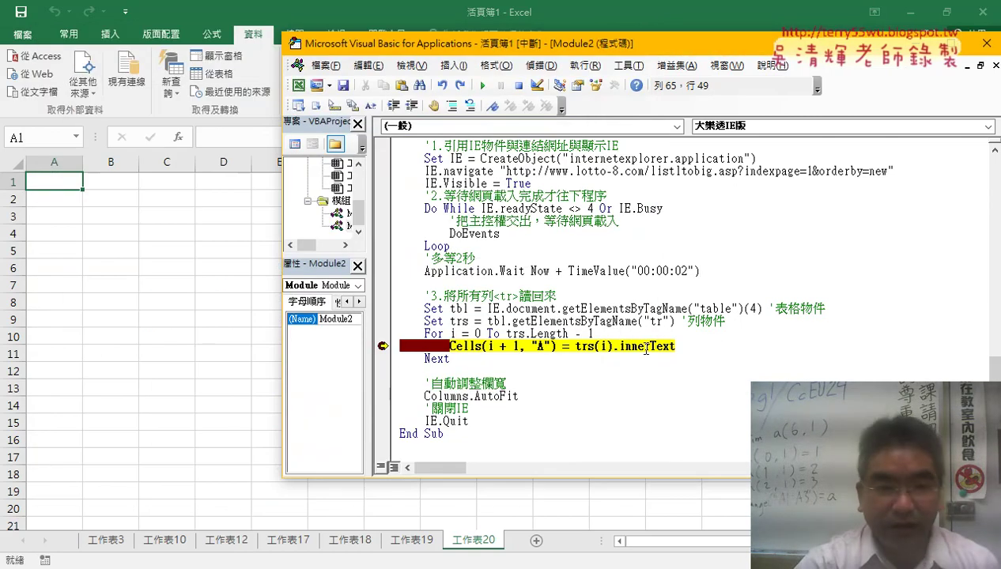
# - Step four loop passes with F8, remove the breakpoint, and run the macro to completion
pyautogui.press('F8')
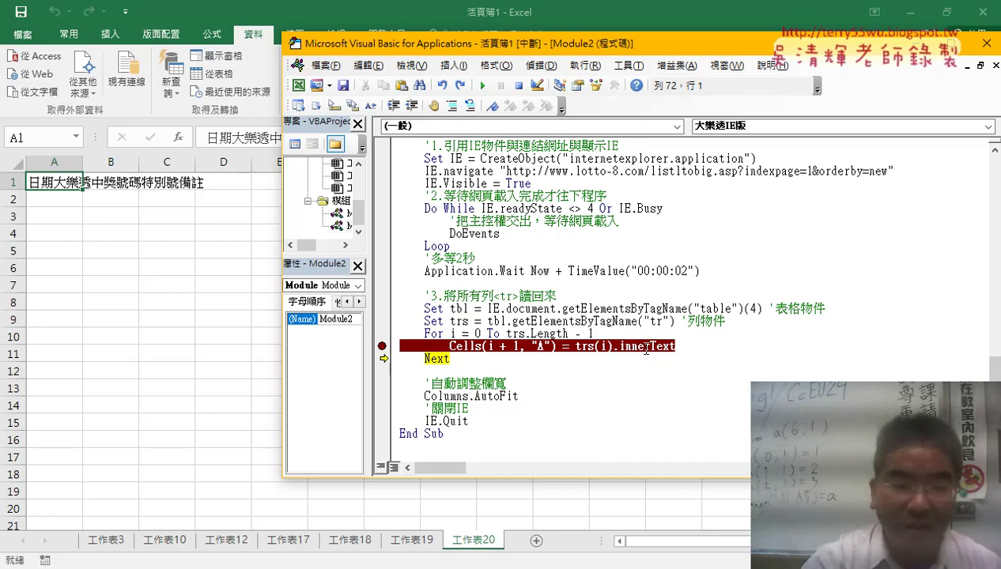
pyautogui.press('F8')
pyautogui.press('F8')
pyautogui.press('F8')
pyautogui.press('F8')
pyautogui.press('F8')
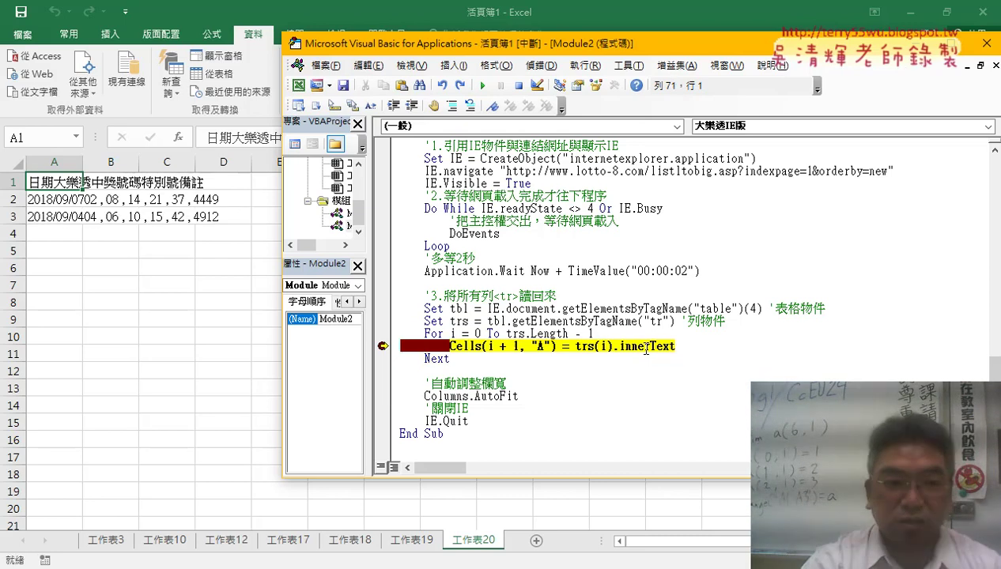
pyautogui.press('F8')
pyautogui.press('F8')
pyautogui.press('F8')
pyautogui.press('F8')
pyautogui.press('F8')
pyautogui.press('F8')
pyautogui.press('F8')
pyautogui.press('F8')
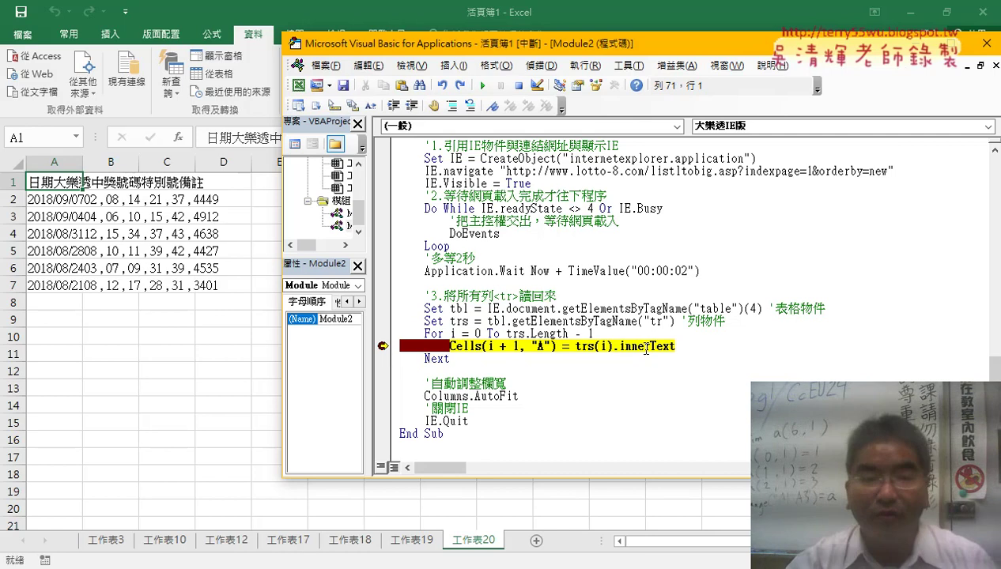
pyautogui.press('F8')
pyautogui.press('F8')
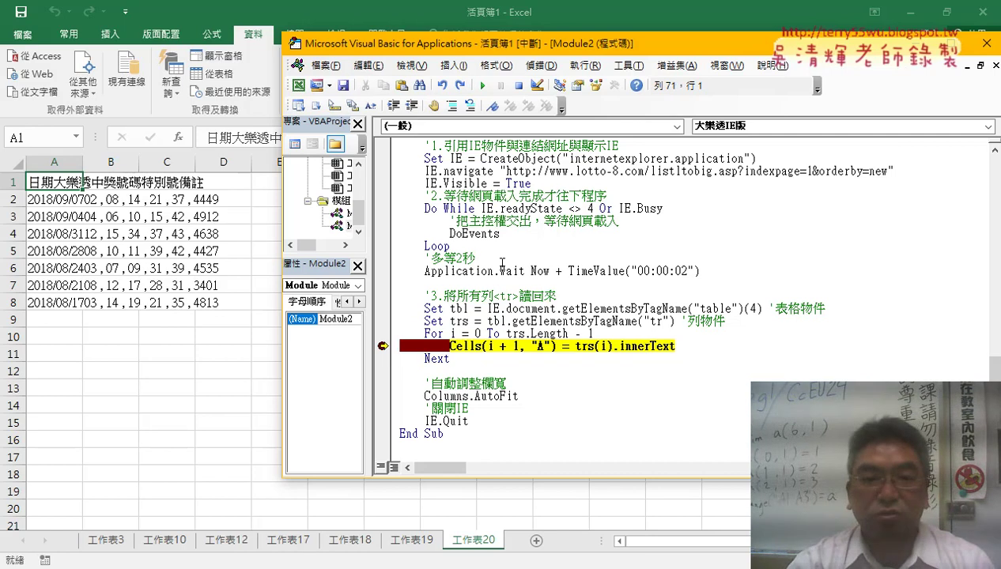
pyautogui.click(384, 345)
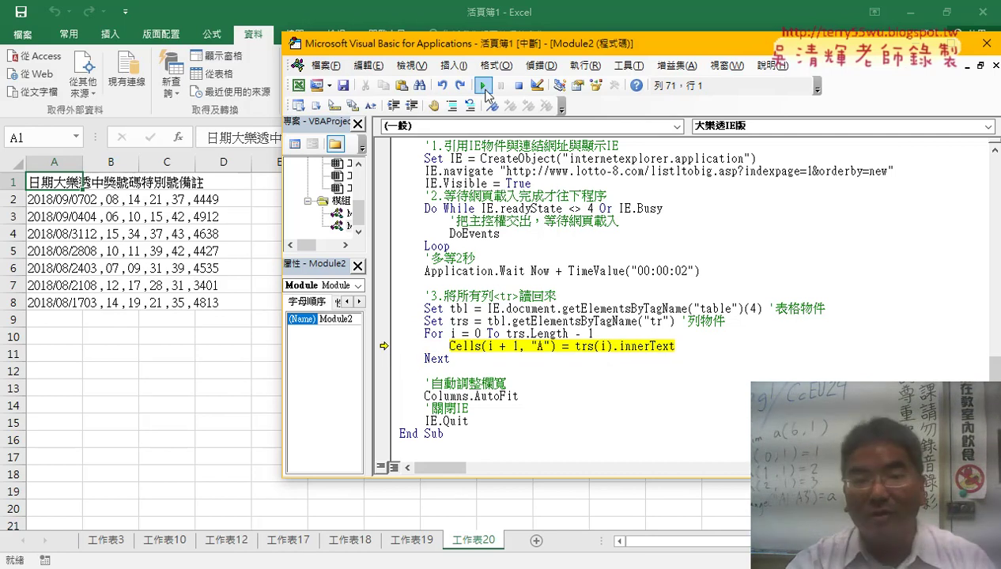
pyautogui.click(483, 86)
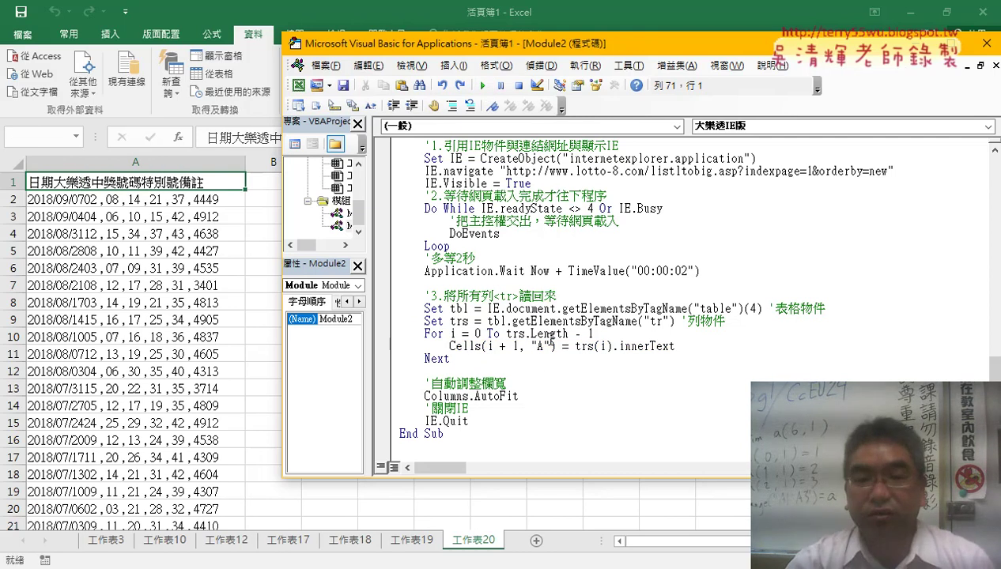
# - Add sheet 工作表21, point out the trs variable in the code, then bring Chrome's DevTools forward
pyautogui.click(536, 541)
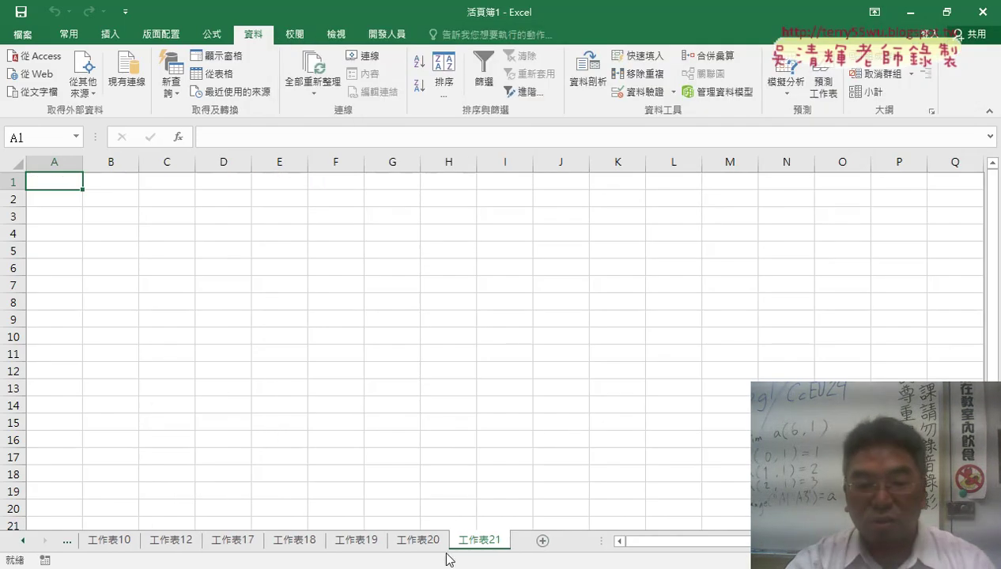
pyautogui.click(407, 557)
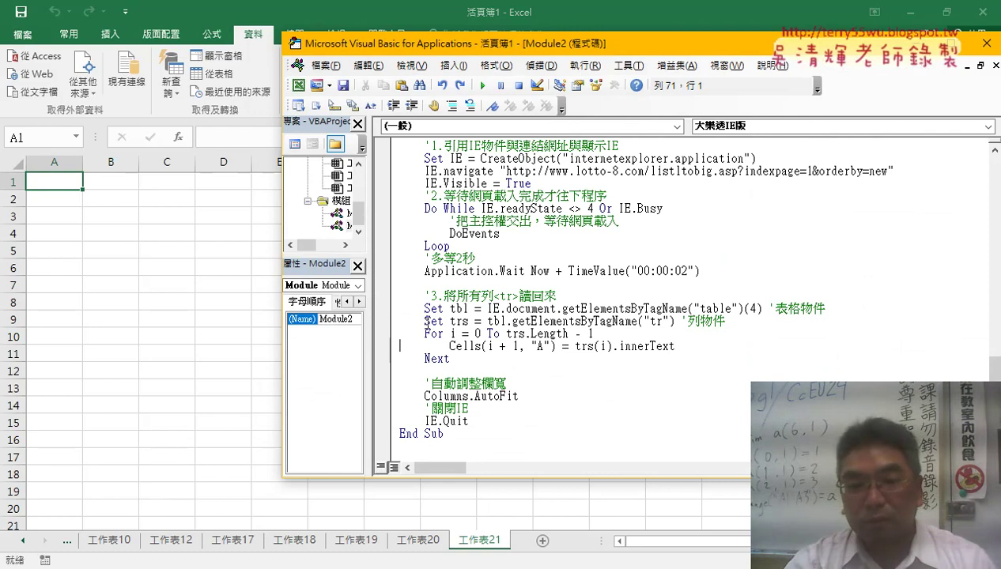
pyautogui.moveTo(425, 321); pyautogui.dragTo(453, 321)
pyautogui.click(470, 321)
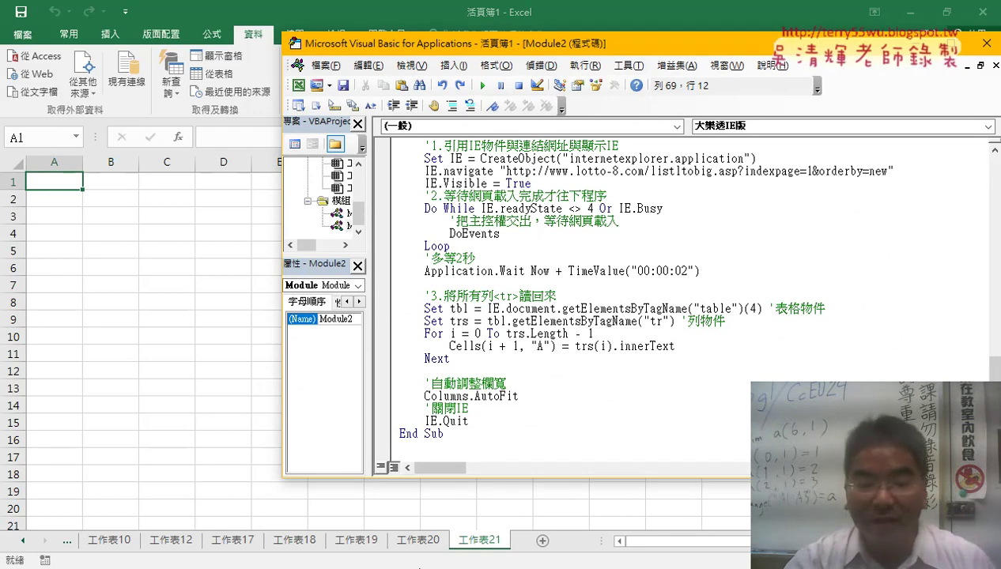
pyautogui.hotkey('alt', 'Tab')
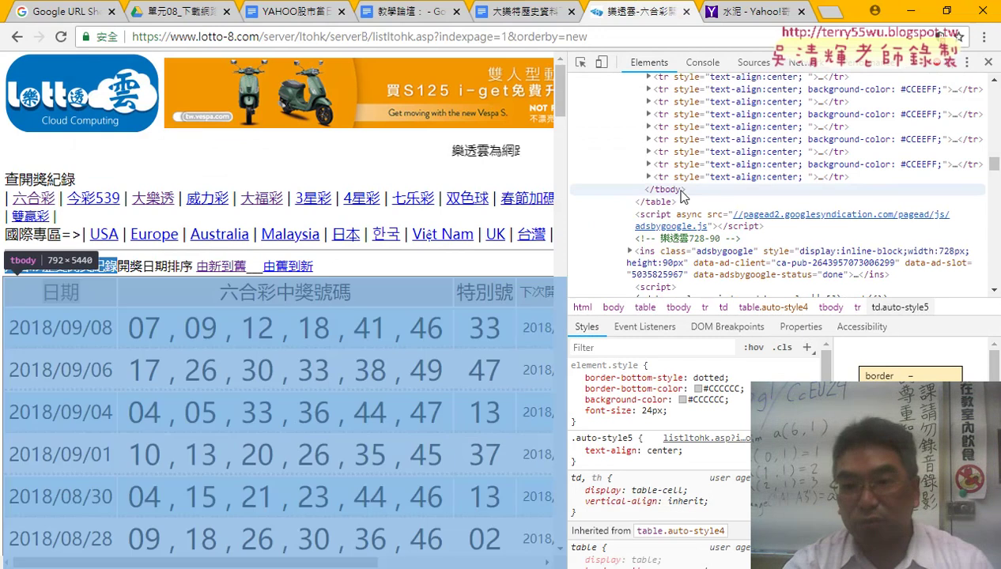
# - Scroll up to the tbody and expand the first tr to list its 日期, 六合彩中獎號碼 and 特別號 cells
pyautogui.scroll(3, 682, 196)
pyautogui.scroll(10, 681, 192)
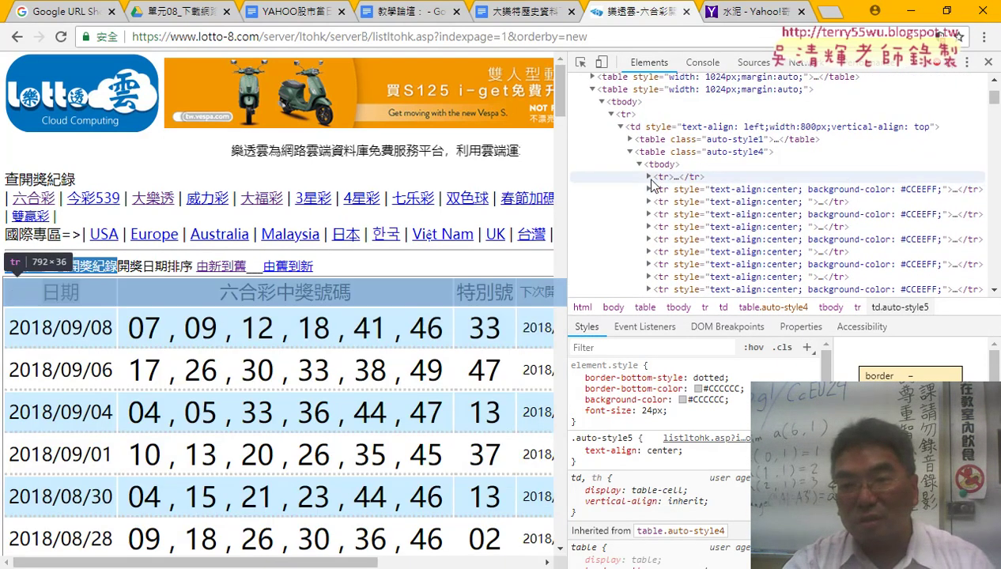
pyautogui.click(648, 176)
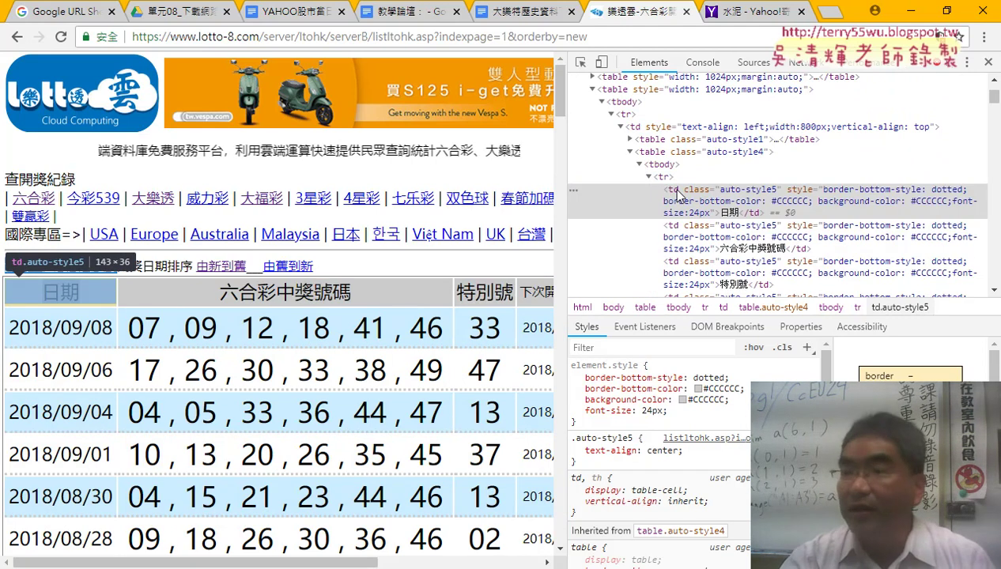
# - Comment out the Cells line with an apostrophe and open a new line below it
pyautogui.hotkey('alt', 'Tab')
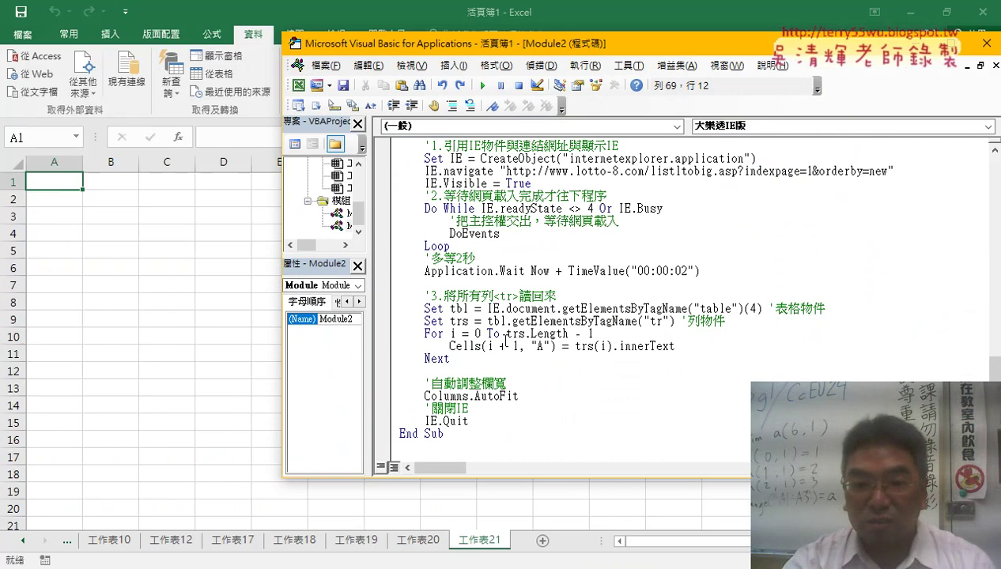
pyautogui.click(448, 346)
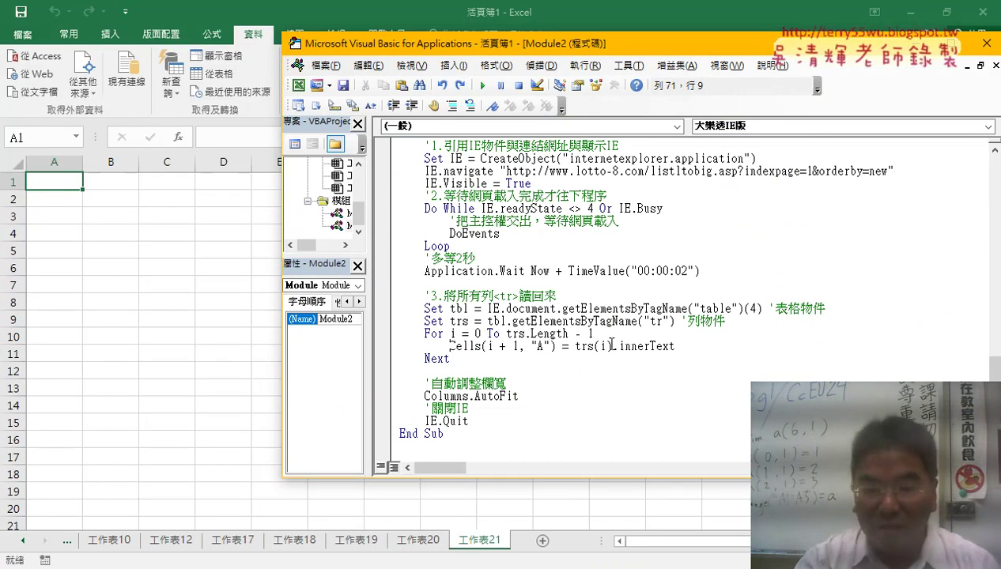
pyautogui.write("'")
pyautogui.press('Return')
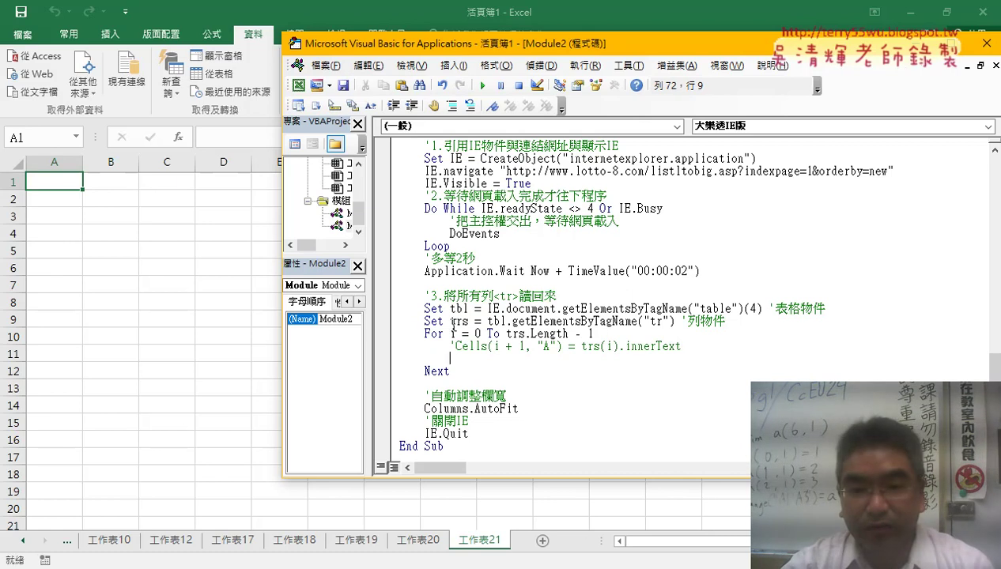
# - Paste a copy of the Set trs line onto the new line and rename its variable to tds
pyautogui.moveTo(424, 322); pyautogui.dragTo(735, 319)
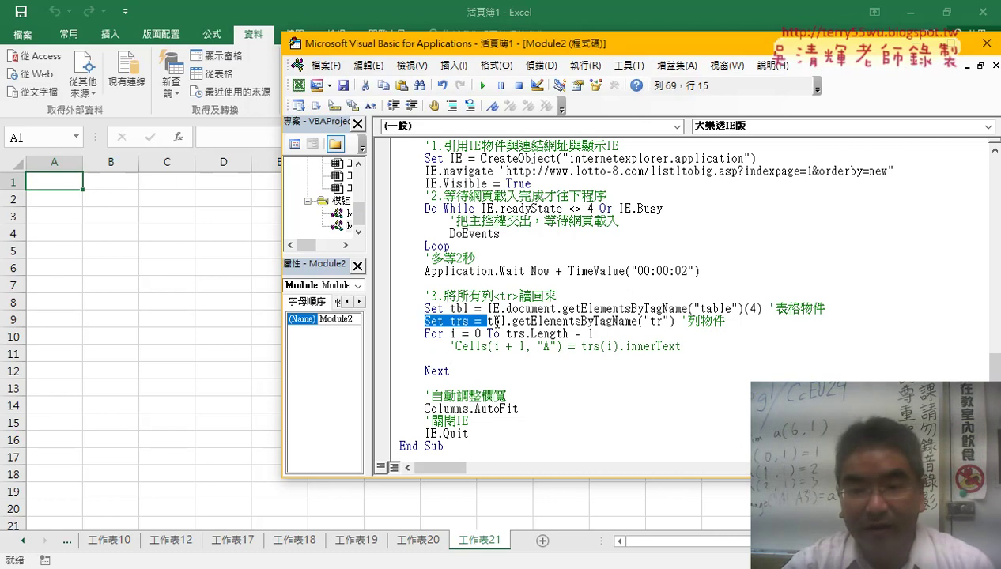
pyautogui.click(651, 357)
pyautogui.write('Set trs = tbl.getElementsByTagName("tr") \'列物件')
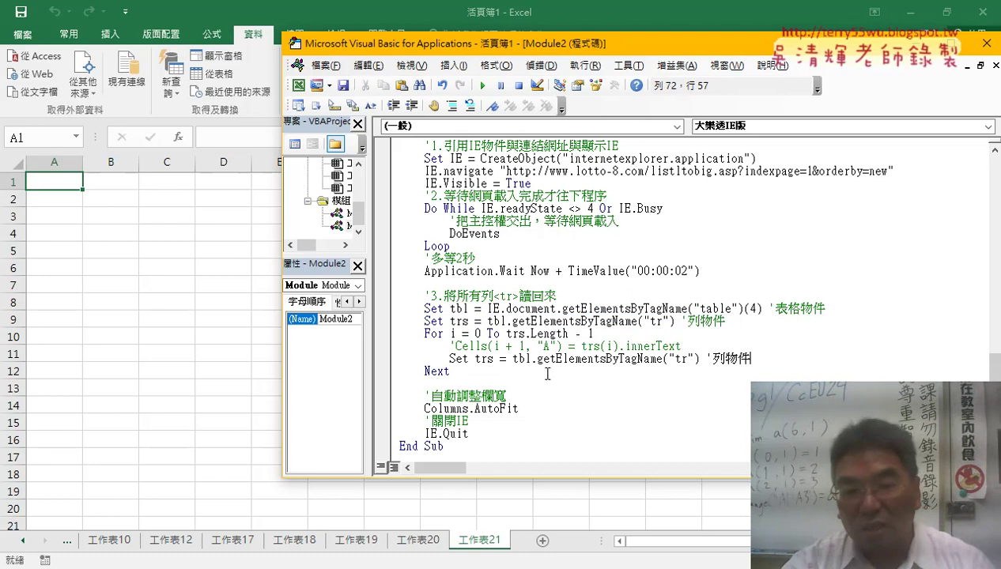
pyautogui.click(484, 359)
pyautogui.press('BackSpace')
pyautogui.write('d')
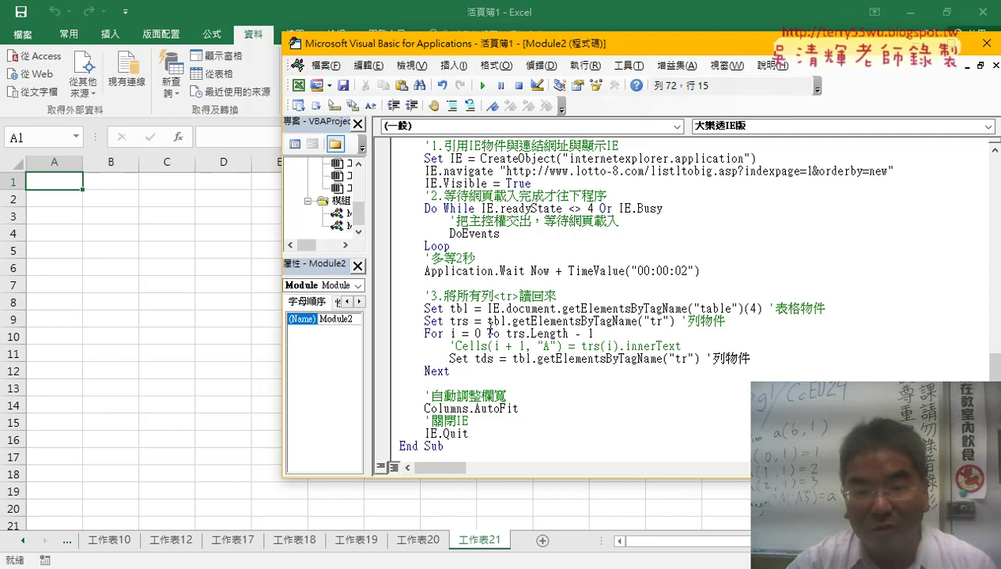
# - Change the copied line to Set tds = trs.getElementsByTagName("td")
pyautogui.doubleClick(459, 321)
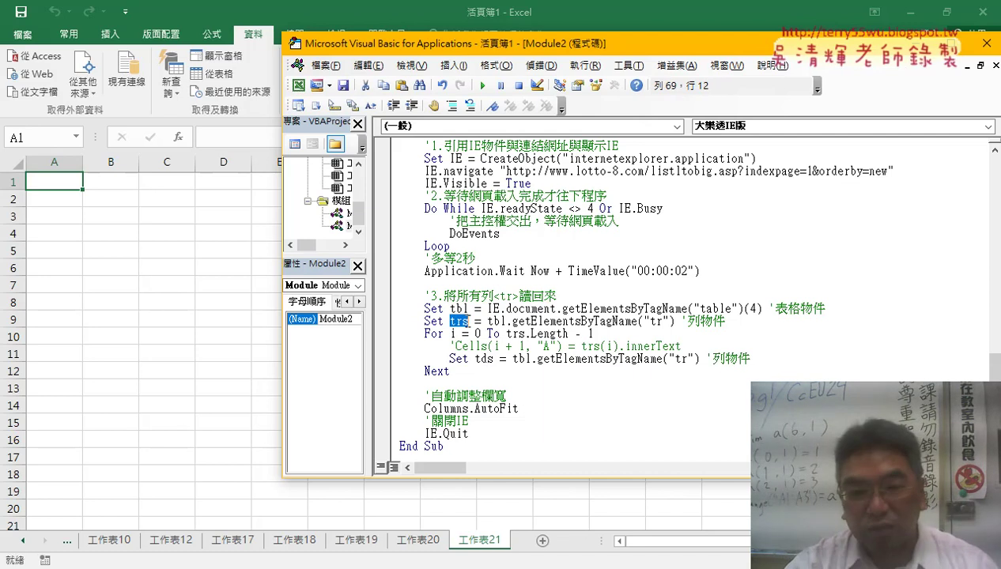
pyautogui.rightClick(466, 322)
pyautogui.keyDown('shift'); pyautogui.click(464, 323); pyautogui.keyUp('shift')
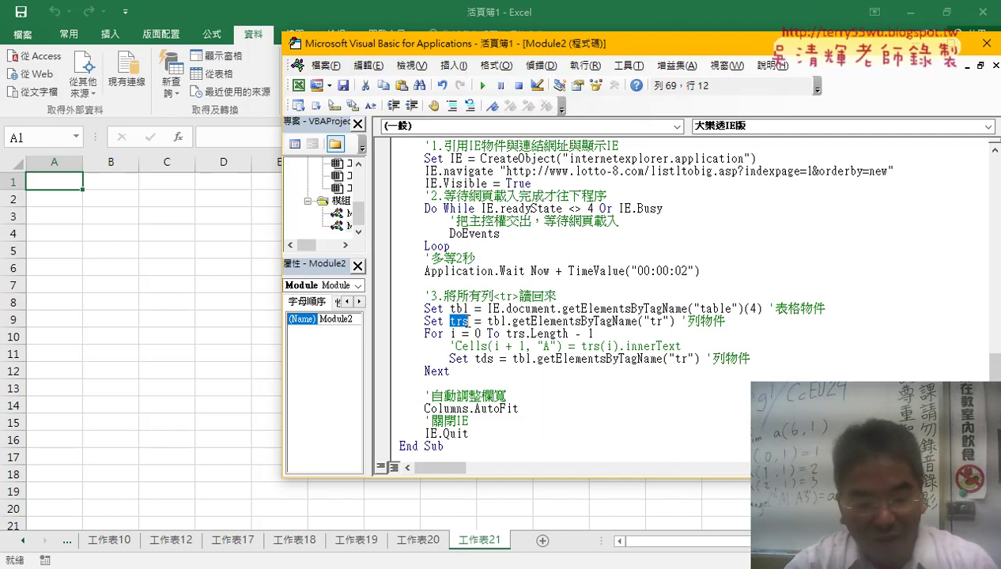
pyautogui.doubleClick(521, 359)
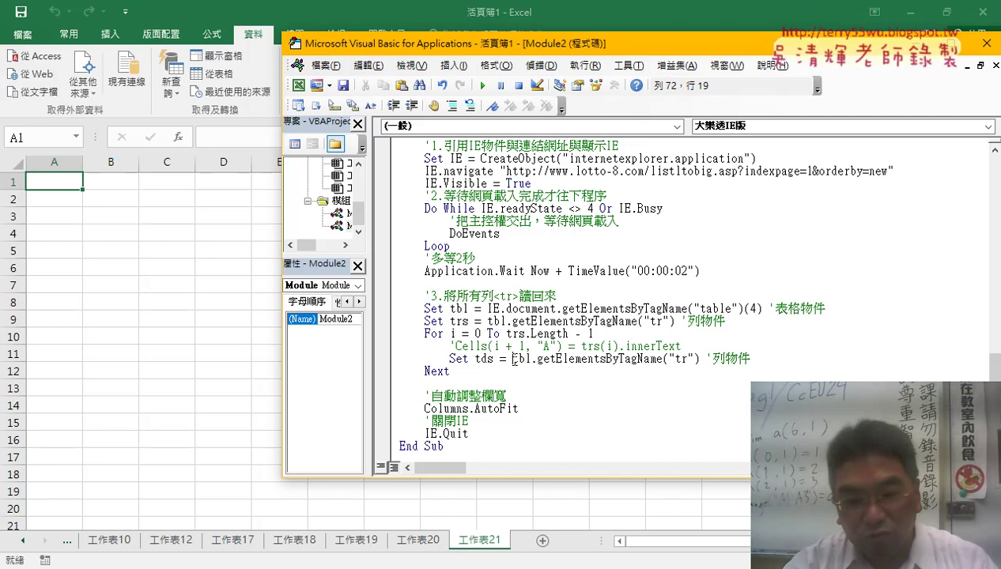
pyautogui.write('trs')
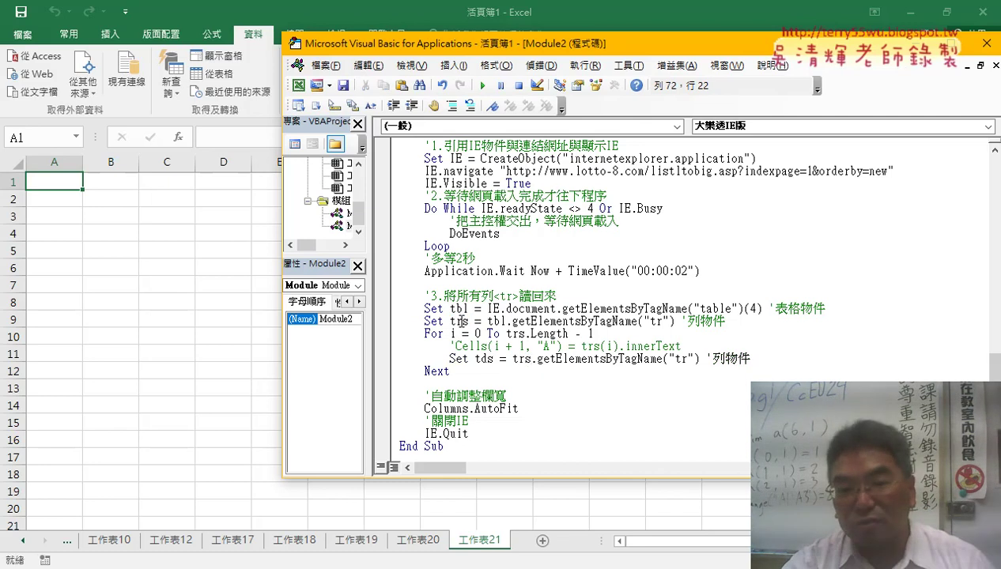
pyautogui.moveTo(682, 359); pyautogui.dragTo(689, 359)
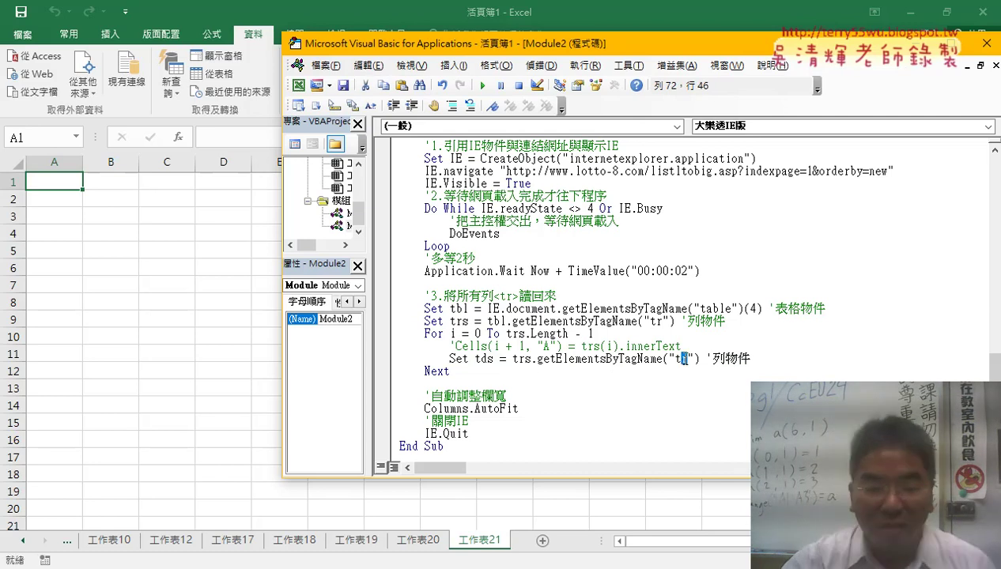
pyautogui.write('d')
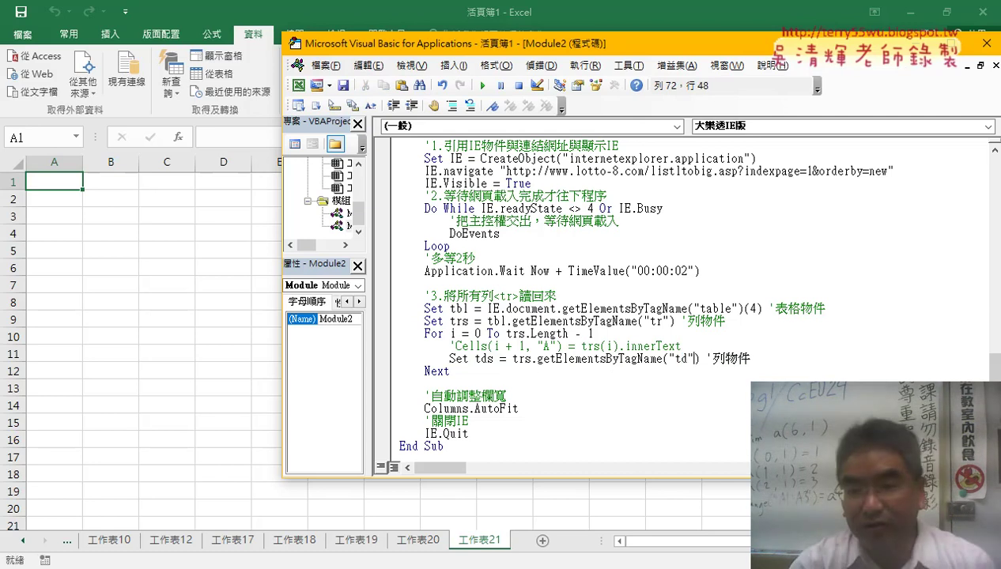
# - Set the Set tds line's comment to 儲存格物件 and add a new line after it
pyautogui.click(714, 359)
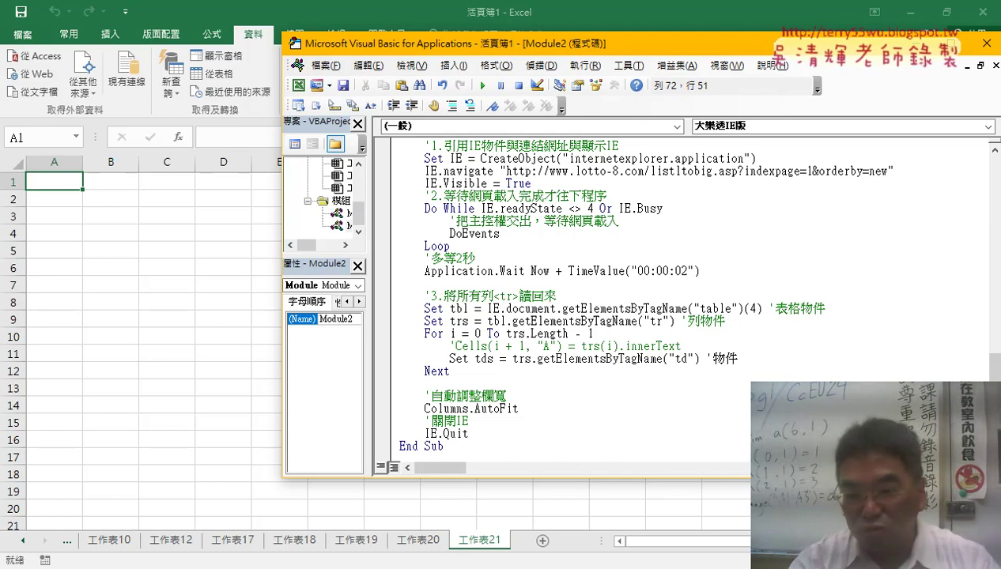
pyautogui.press('BackSpace')
pyautogui.press('BackSpace')
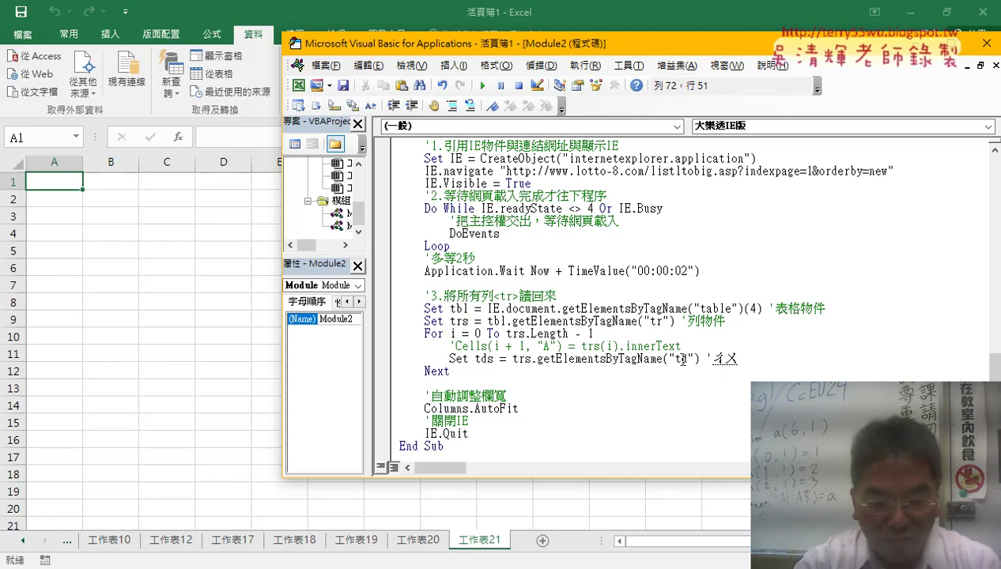
pyautogui.write('儲存格物件')
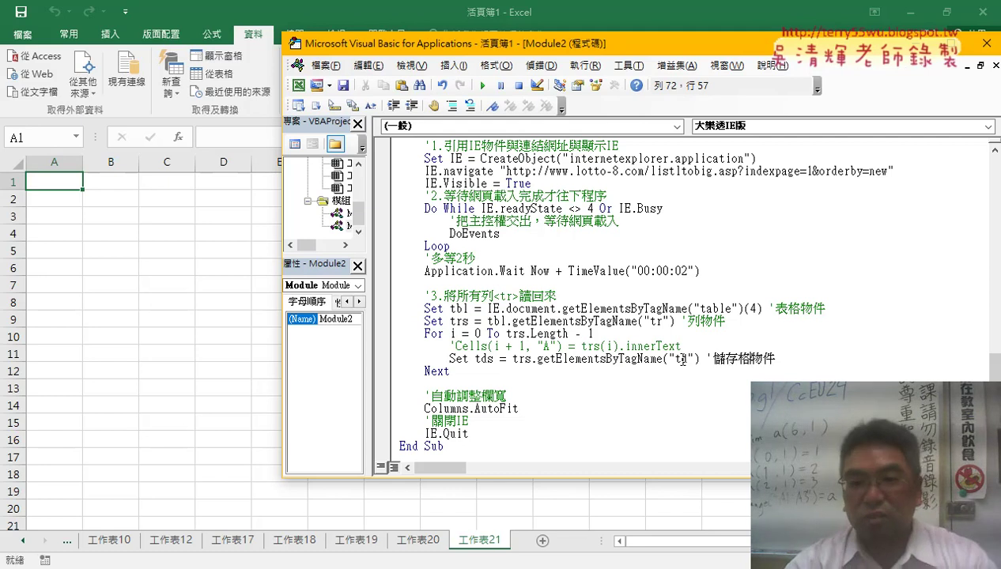
pyautogui.press('Return')
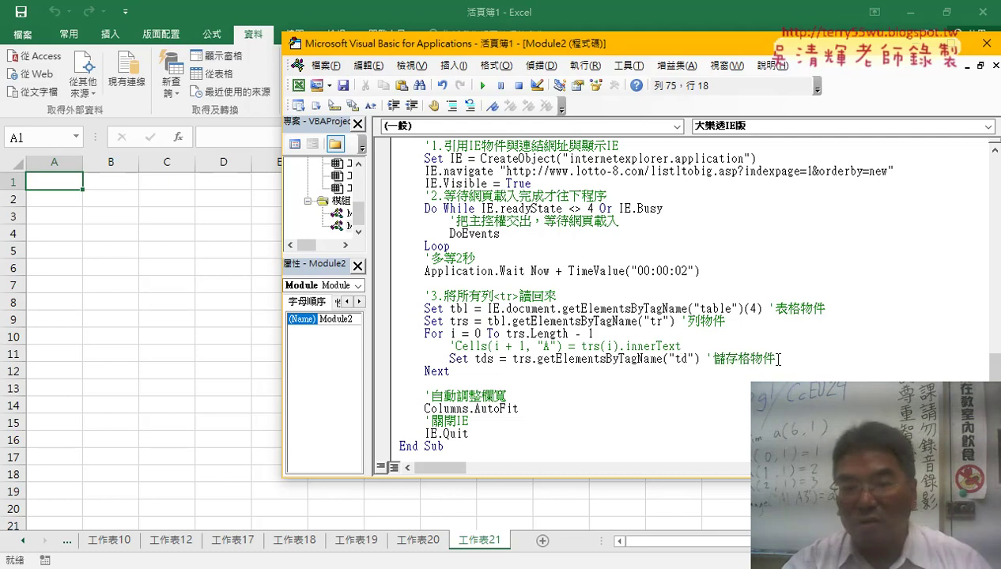
pyautogui.click(779, 358)
pyautogui.press('Return')
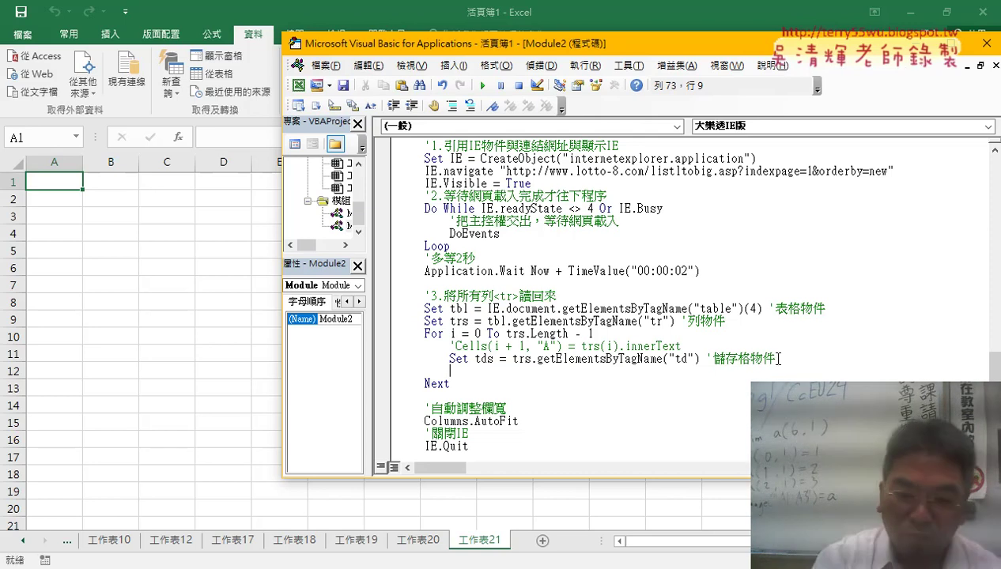
# - Write the inner loop header For j = 0 To tds.Length - 1, reusing the copied bound
pyautogui.write('ㄈ')
pyautogui.write('f')
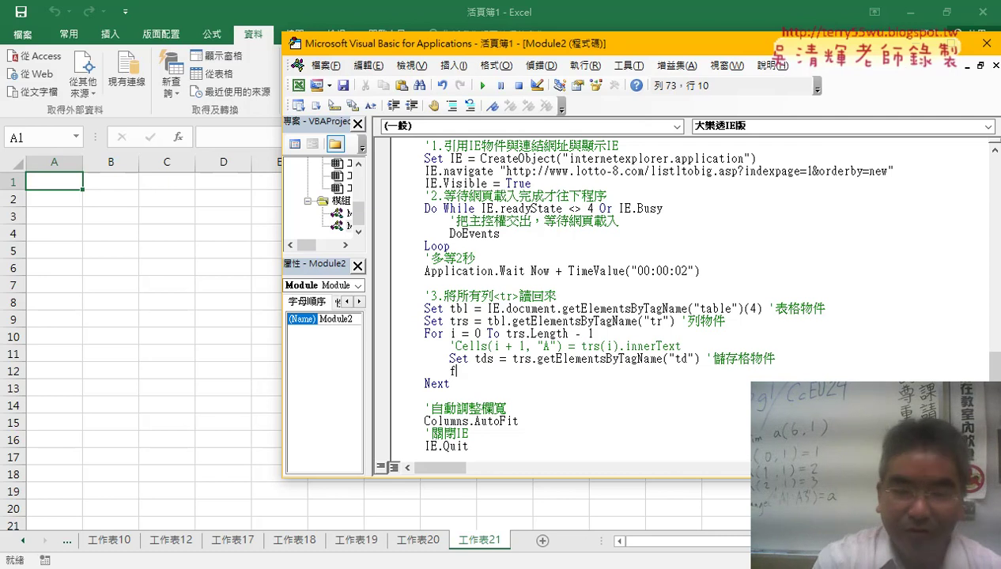
pyautogui.write('or')
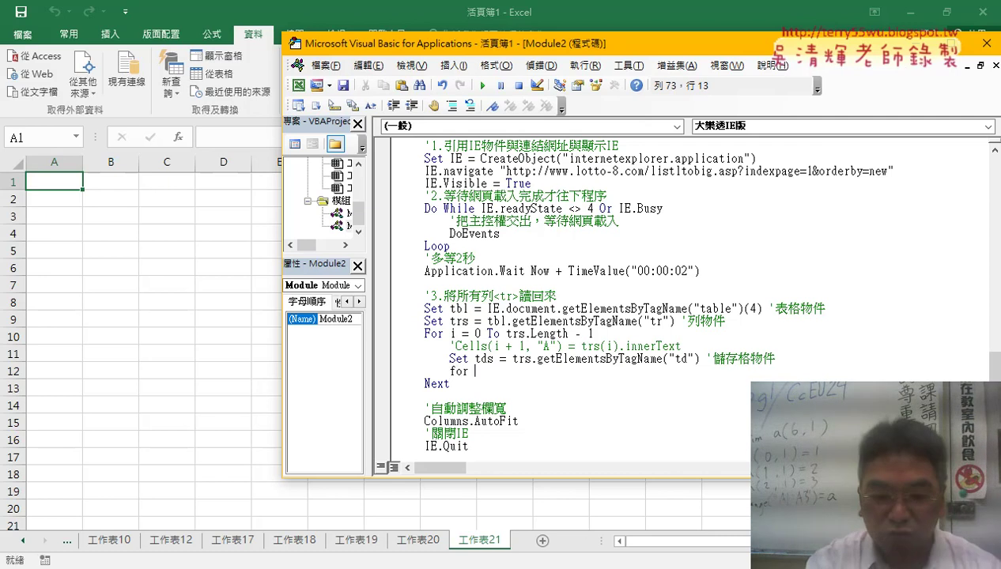
pyautogui.write('j=')
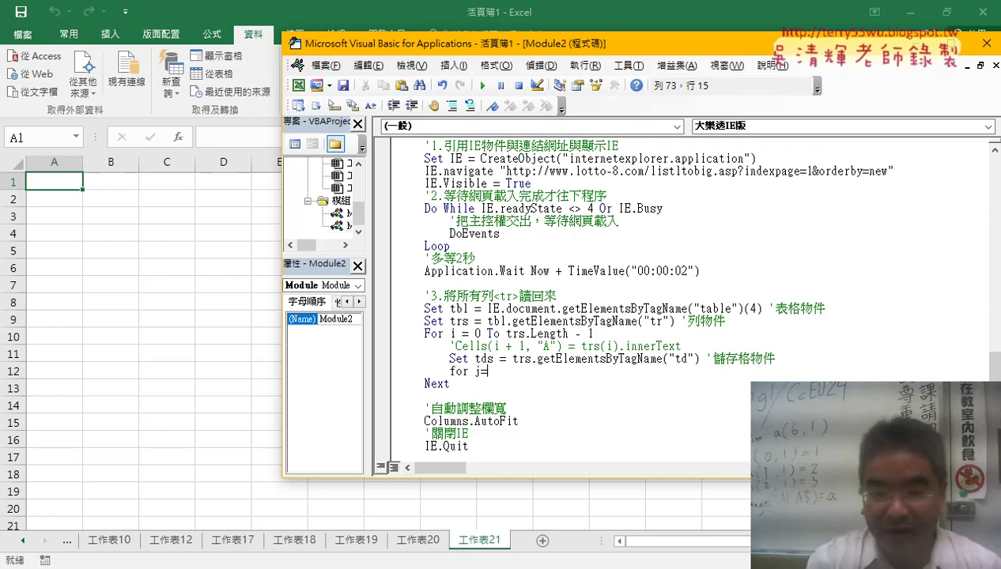
pyautogui.write('0')
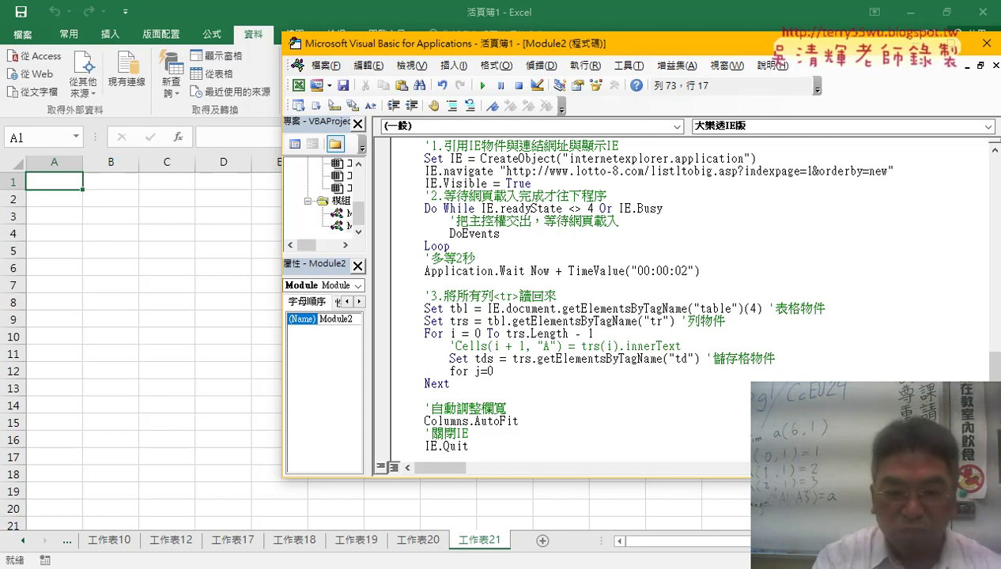
pyautogui.write('to')
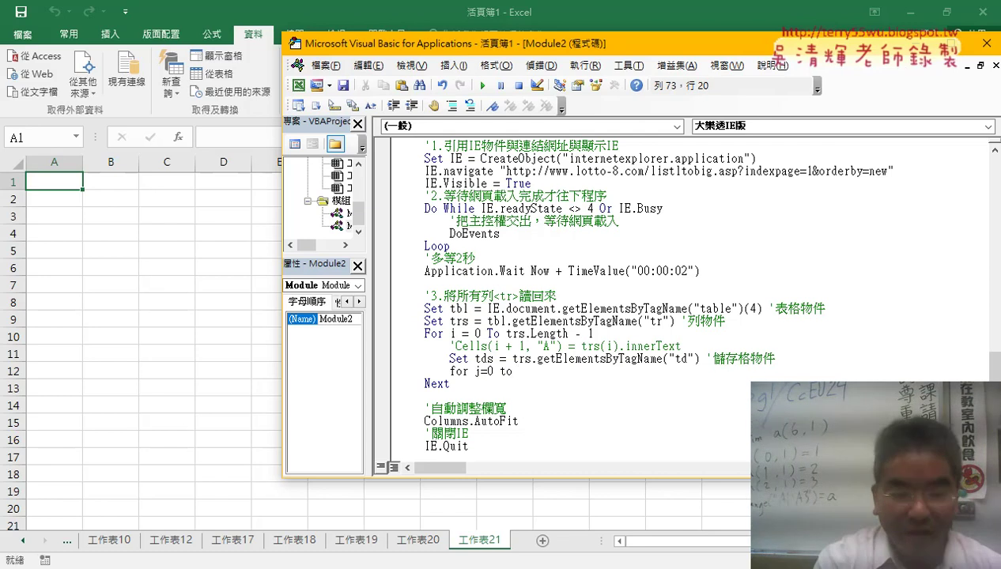
pyautogui.write('tds')
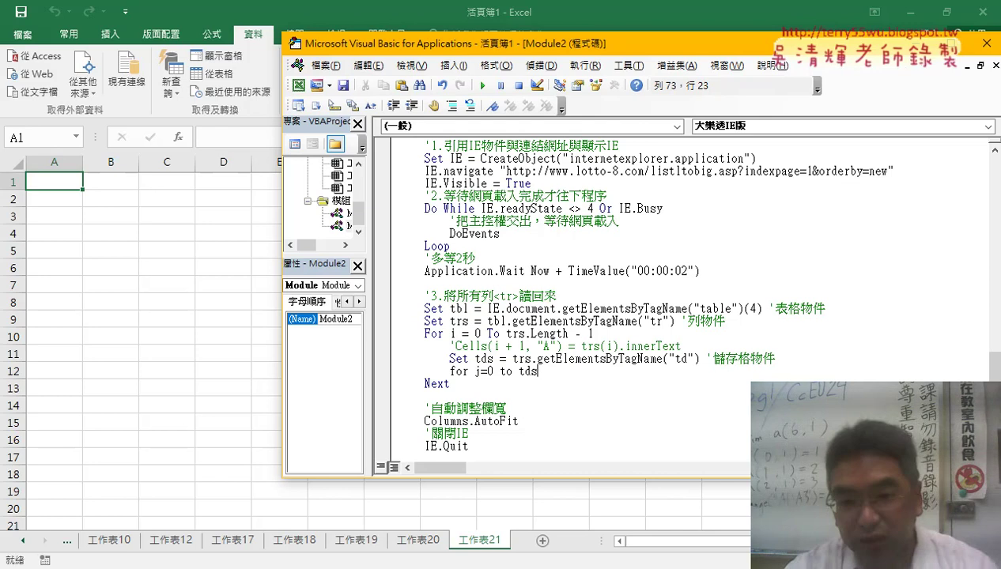
pyautogui.moveTo(526, 333); pyautogui.dragTo(573, 333)
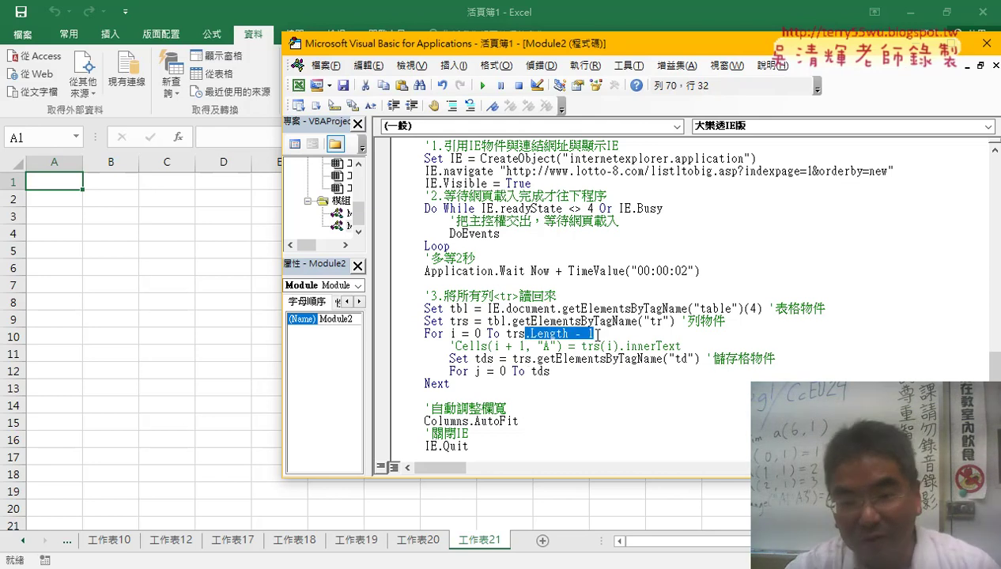
pyautogui.hotkey('ctrl', 'c')
pyautogui.click(569, 371)
pyautogui.hotkey('ctrl', 'v')
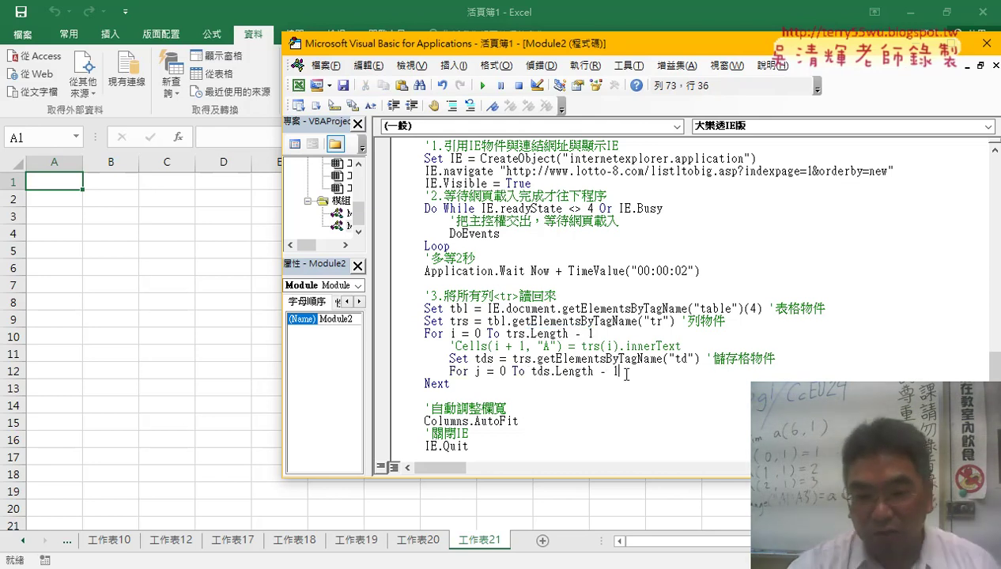
# - Close the inner loop with Next, begin a cells( statement inside it, then switch to Chrome
pyautogui.press('Return')
pyautogui.press('Return')
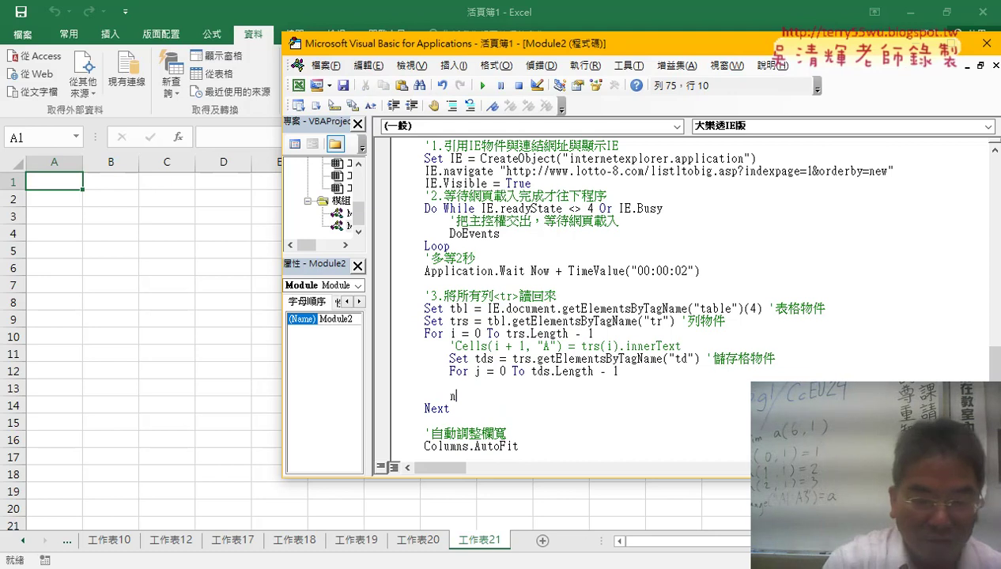
pyautogui.write('next')
pyautogui.press('Up')
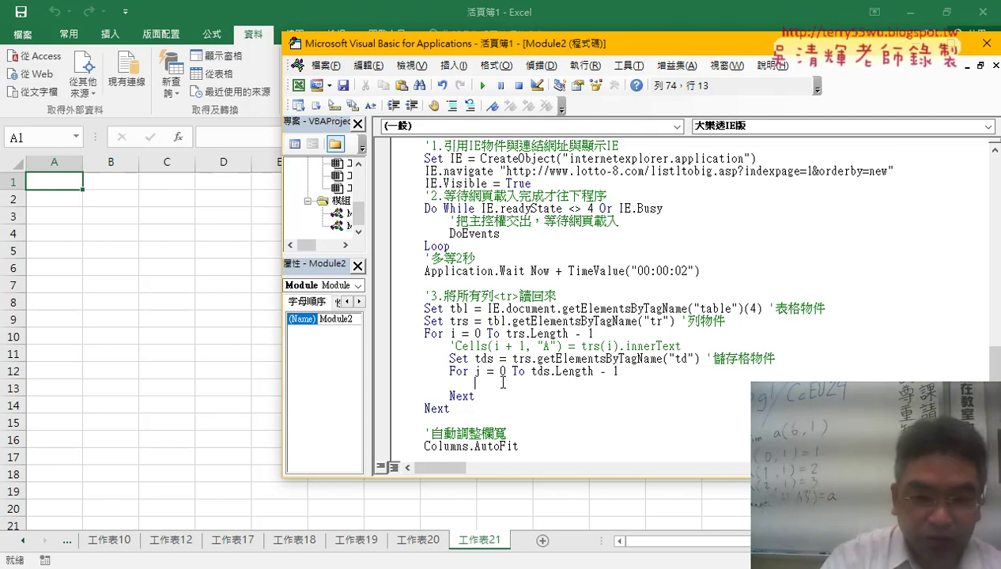
pyautogui.write('cell')
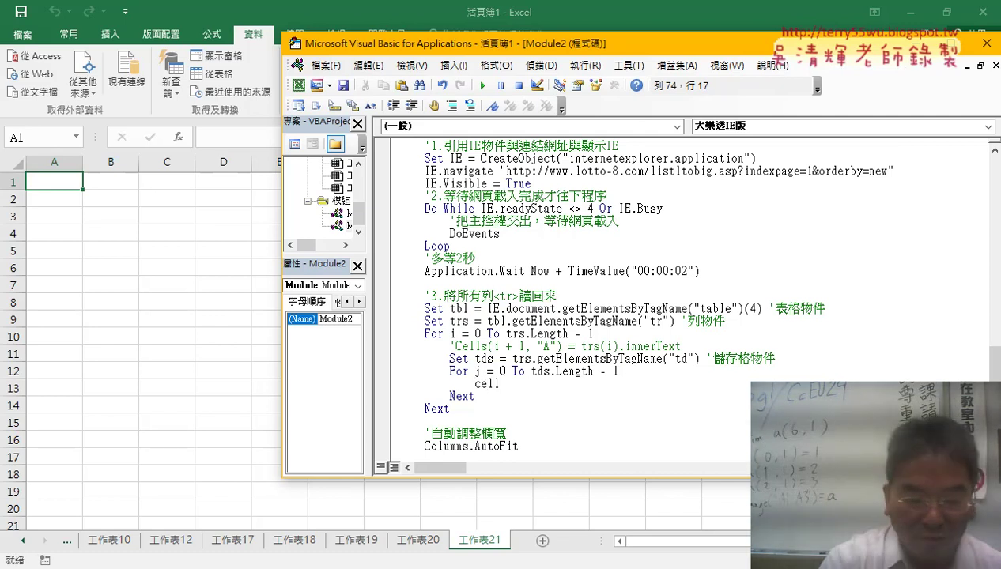
pyautogui.write('s(')
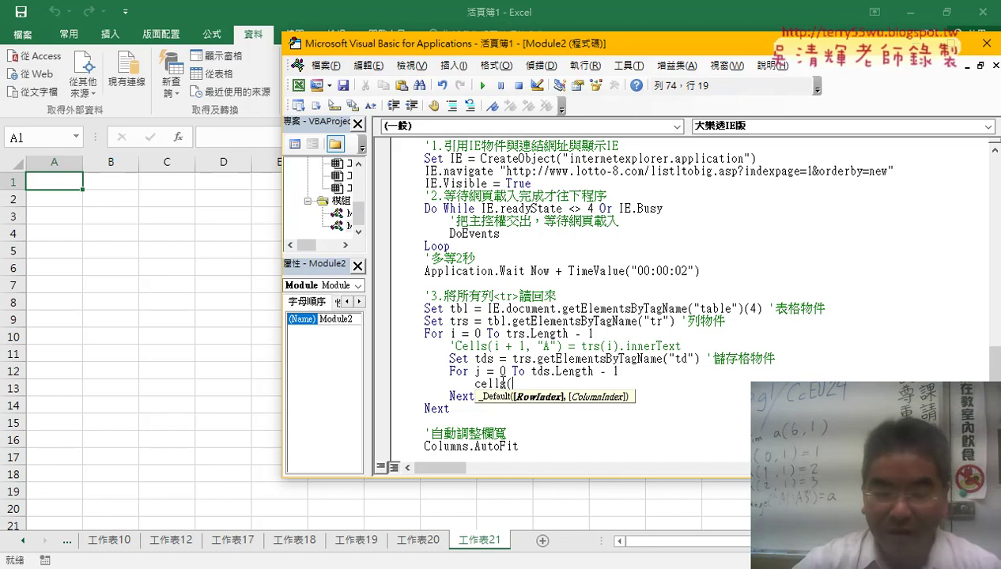
pyautogui.hotkey('alt', 'Tab')
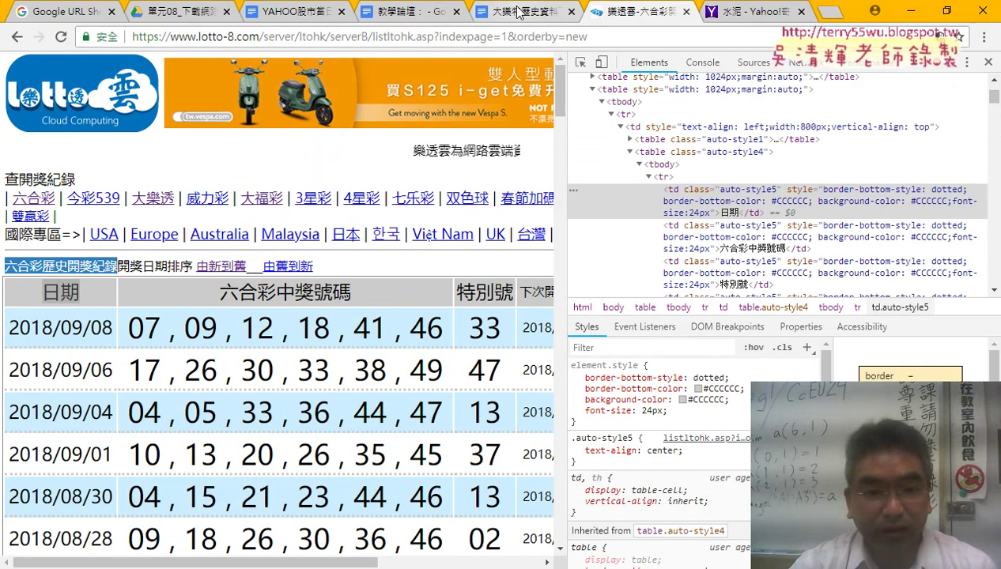
# - Look up the reference code's Cells(i + 1, j + 1) = tds(j).innerText line in Google Docs, then return to the VBA editor
pyautogui.click(518, 11)
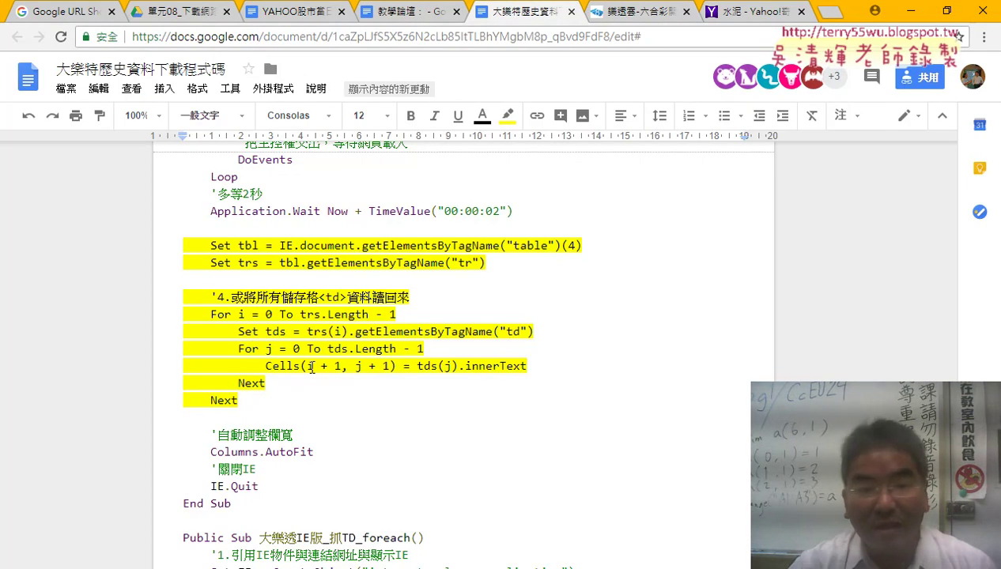
pyautogui.moveTo(342, 366); pyautogui.dragTo(308, 366)
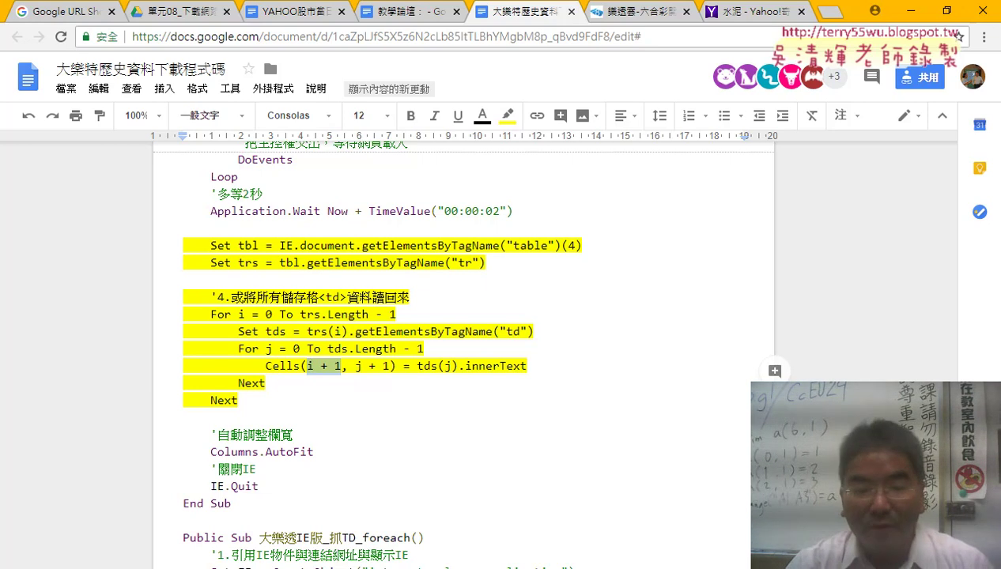
pyautogui.click(434, 510)
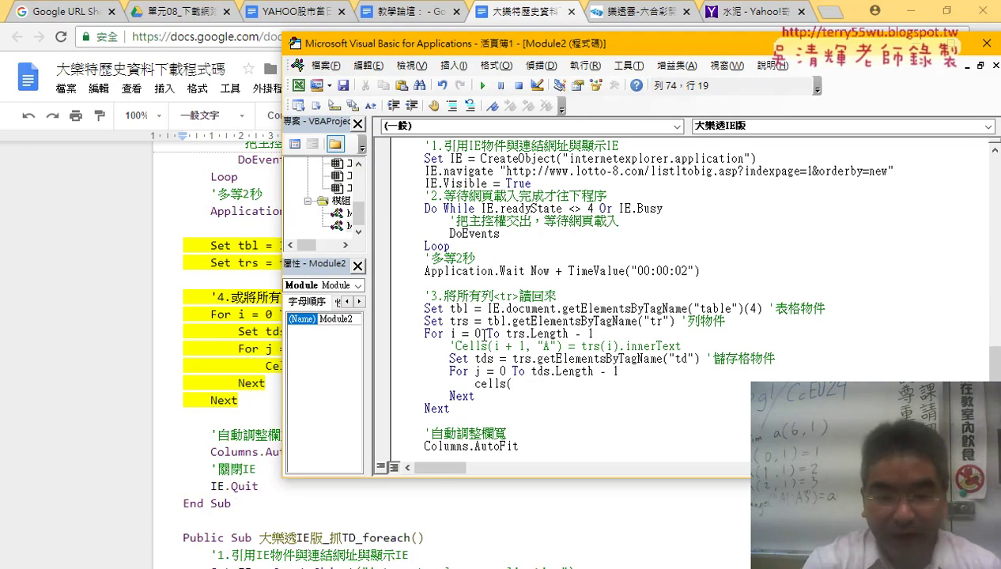
# - Write a Cells(i+1, j+1) = tds(...).innerText assignment inside the inner For j loop
pyautogui.write('i+')
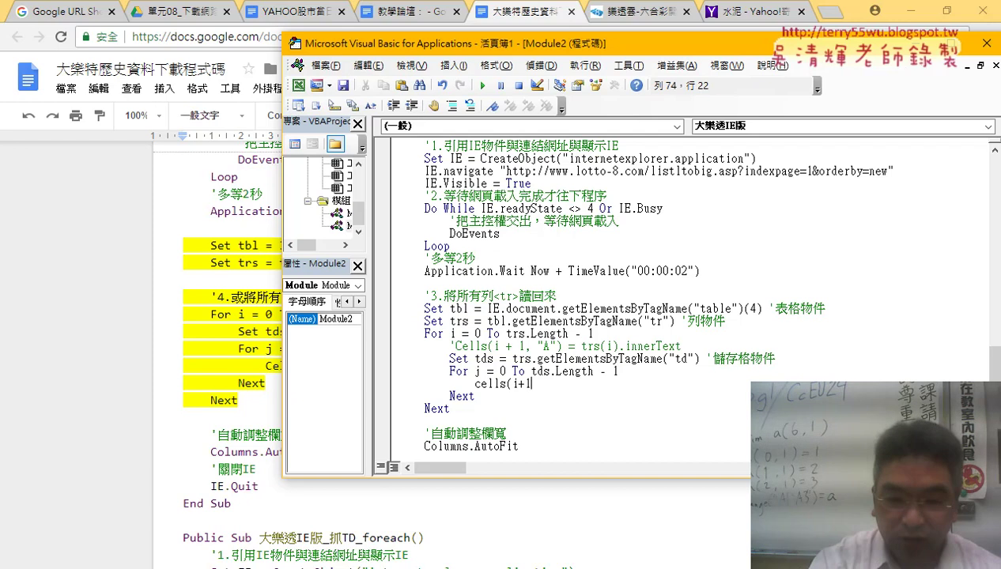
pyautogui.write('1,j+')
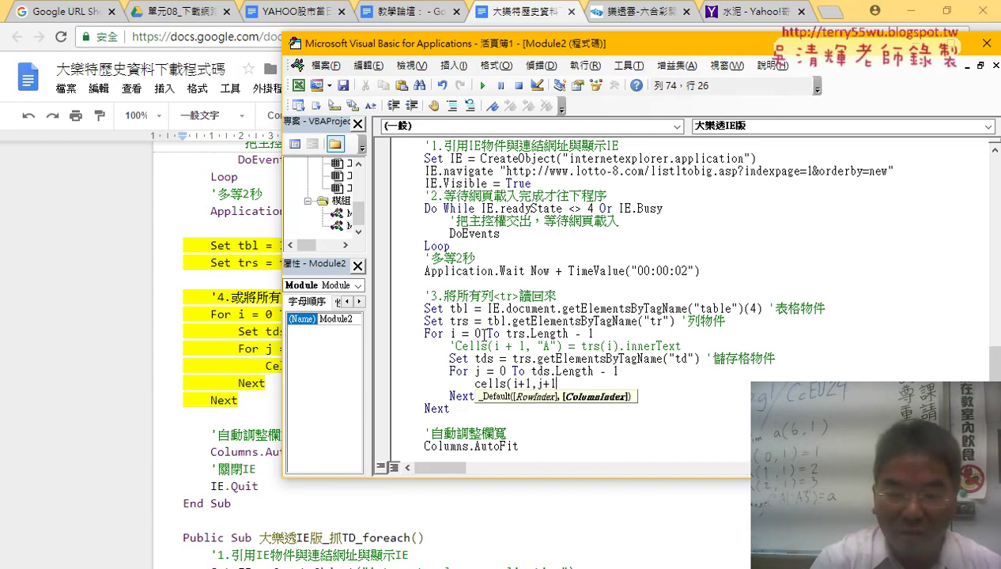
pyautogui.write('1)=')
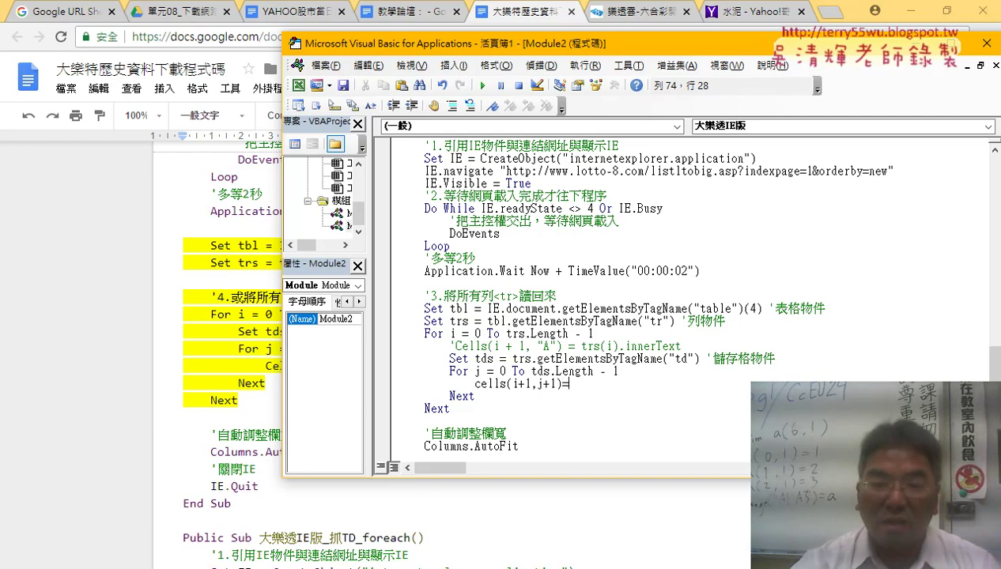
pyautogui.click(692, 348)
pyautogui.press('Return')
pyautogui.moveTo(690, 346)
pyautogui.mouseDown()
pyautogui.moveTo(594, 353)
pyautogui.moveTo(570, 384)
pyautogui.mouseUp()
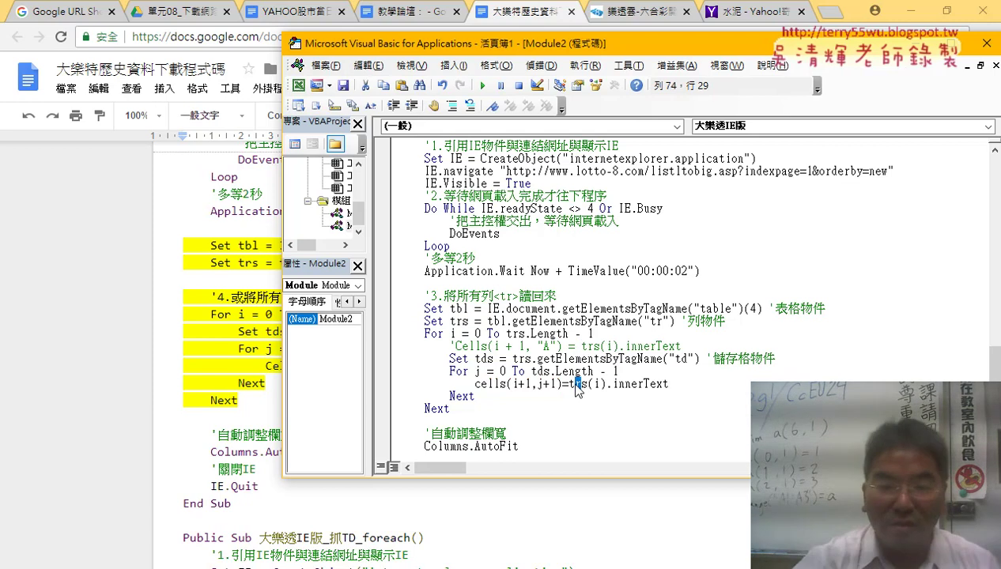
pyautogui.write('d')
pyautogui.press('Down')
pyautogui.press('Down')
pyautogui.press('Down')
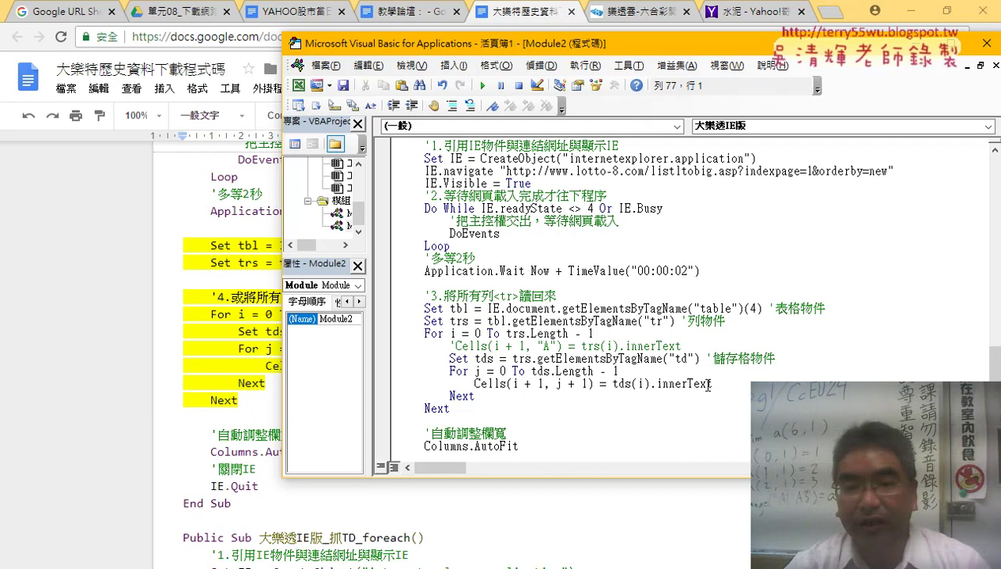
pyautogui.moveTo(710, 384); pyautogui.dragTo(475, 386)
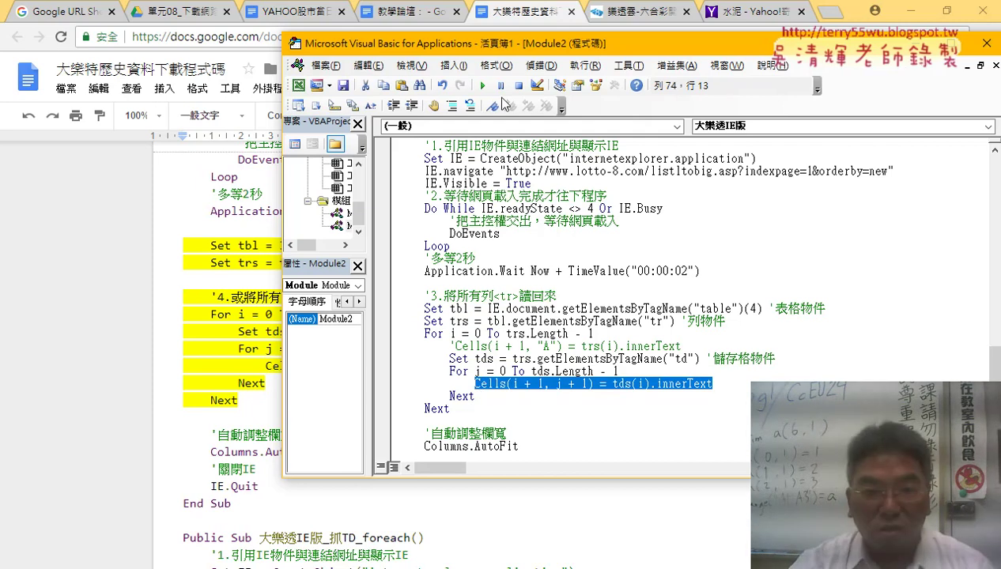
# - Correct the tds index against the reference code and set a breakpoint on the Cells line
pyautogui.moveTo(506, 49); pyautogui.dragTo(713, 50)
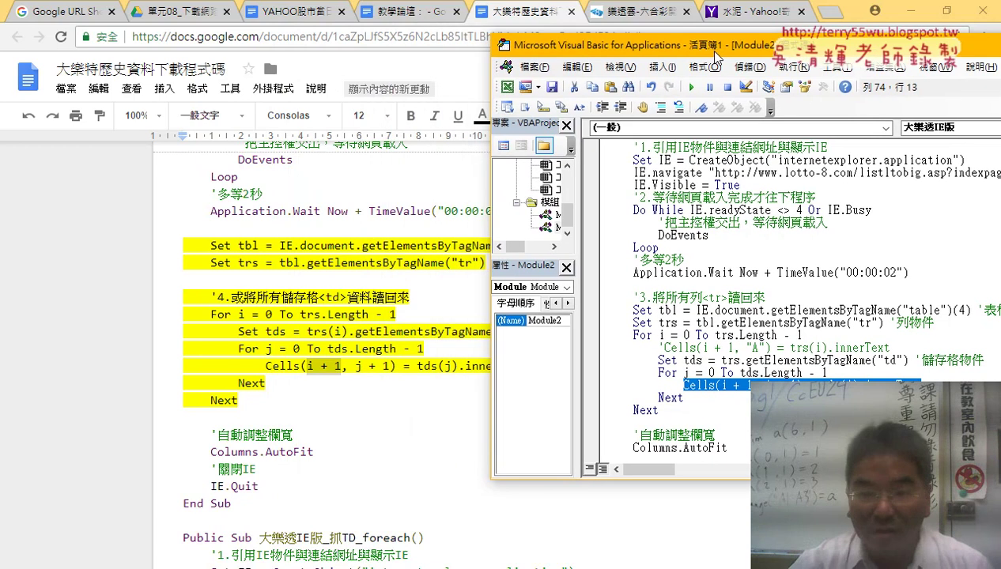
pyautogui.moveTo(715, 55); pyautogui.dragTo(690, 47)
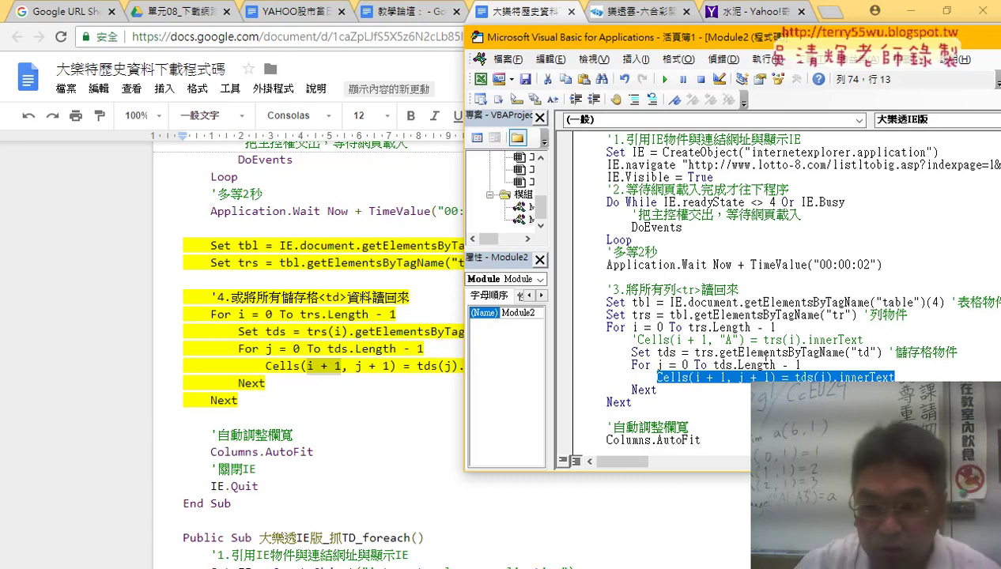
pyautogui.click(816, 377)
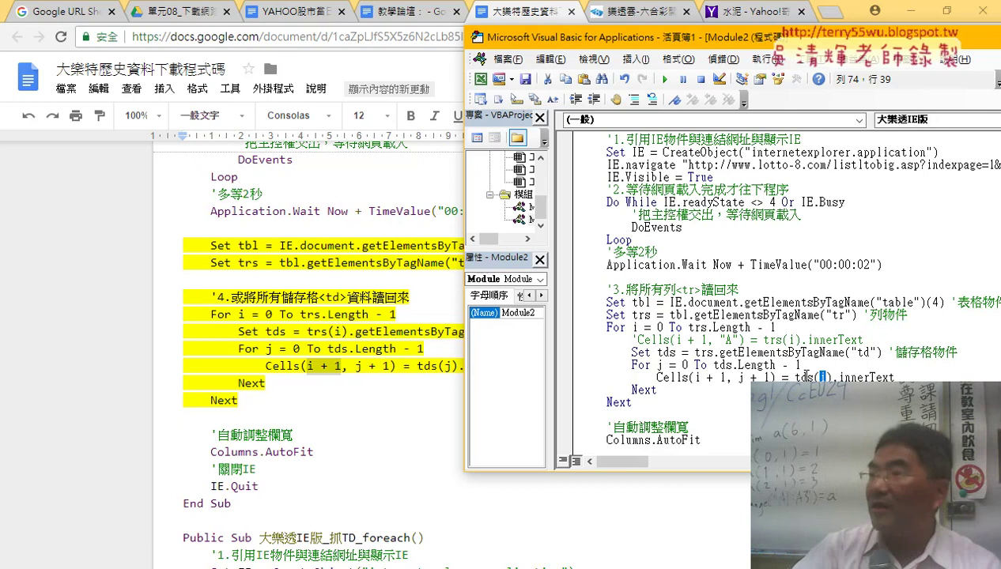
pyautogui.hotkey('shift', 'Left')
pyautogui.write('i')
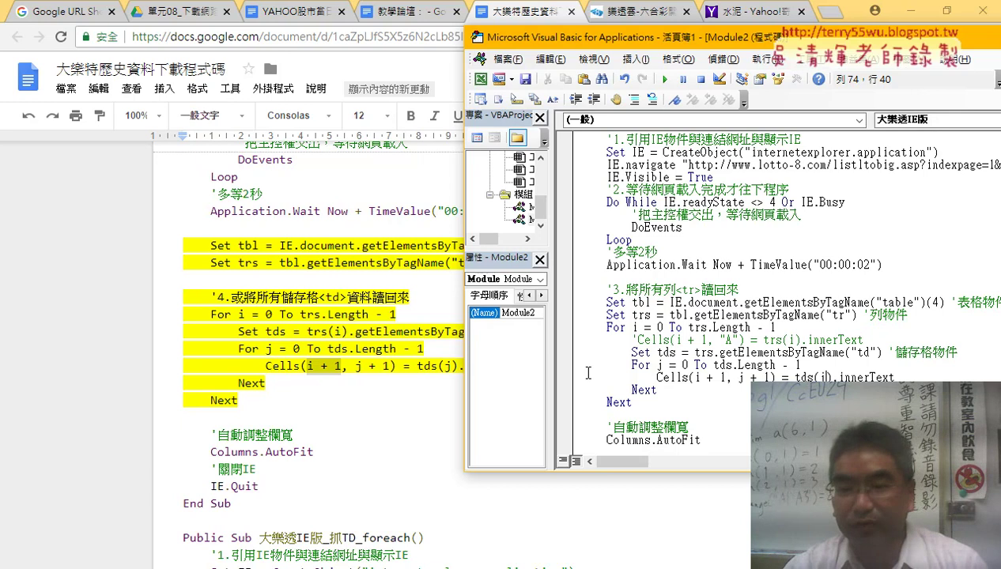
pyautogui.click(563, 377)
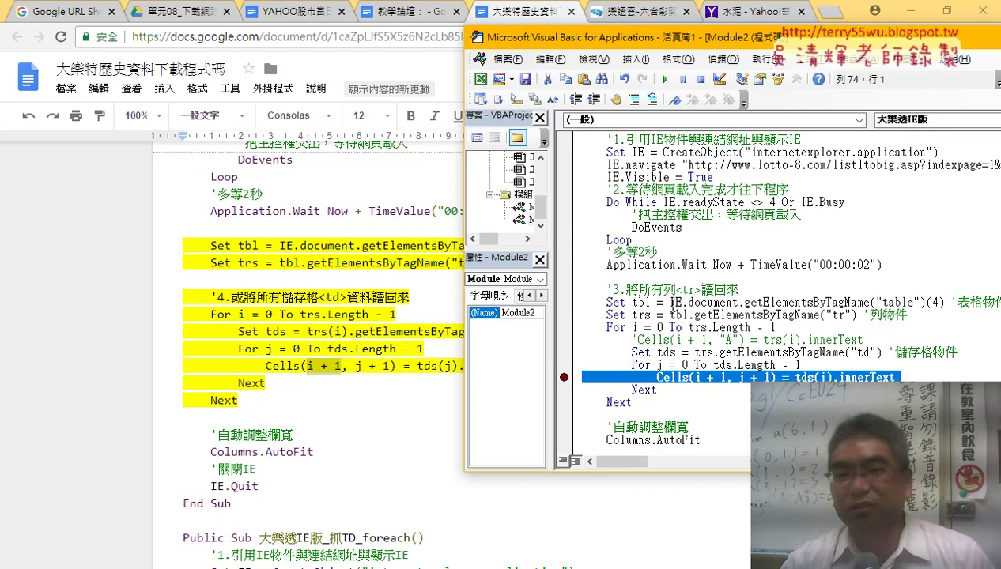
# - Review the tbl, trs and tds variables in the macro and try running it
pyautogui.click(647, 301)
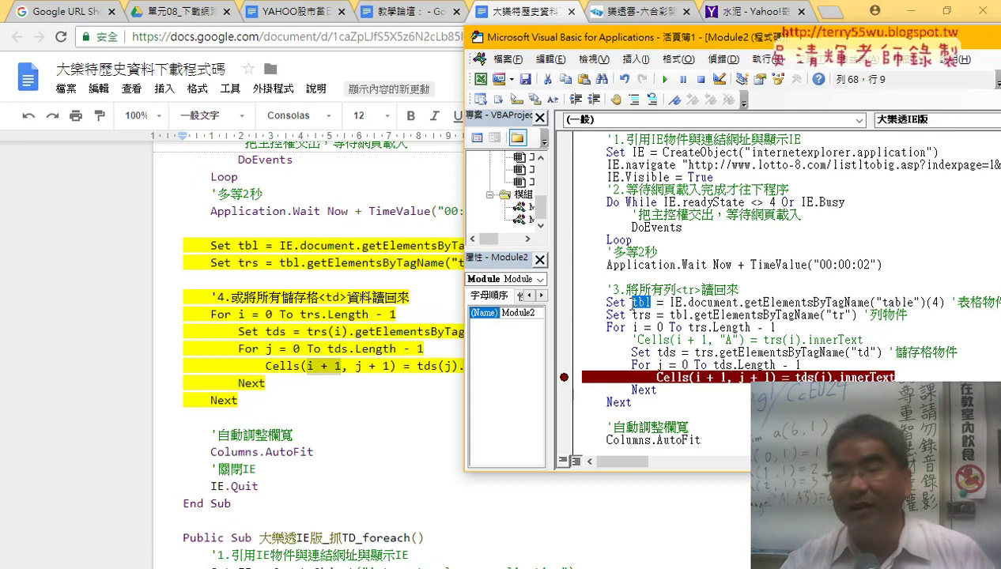
pyautogui.doubleClick(641, 315)
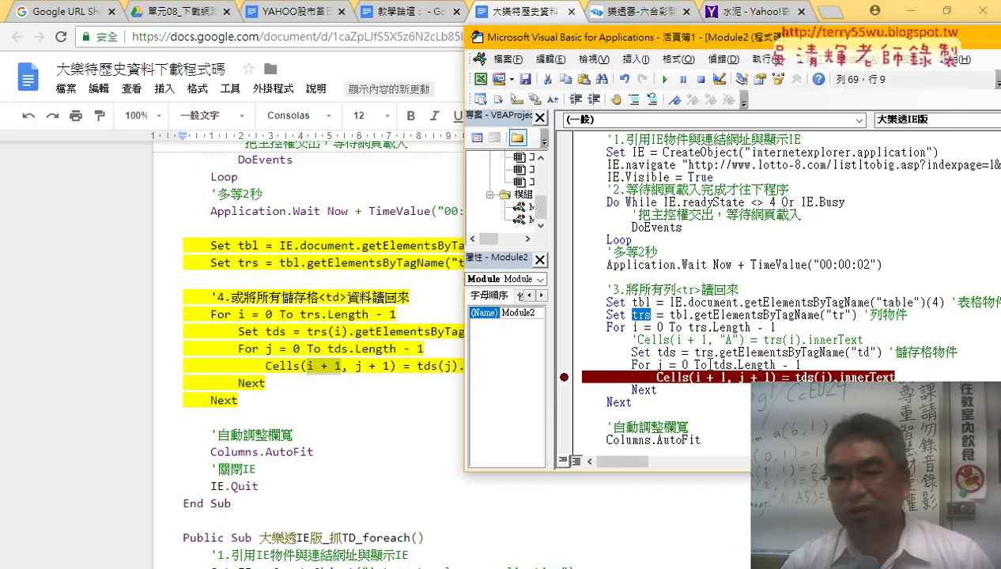
pyautogui.doubleClick(731, 364)
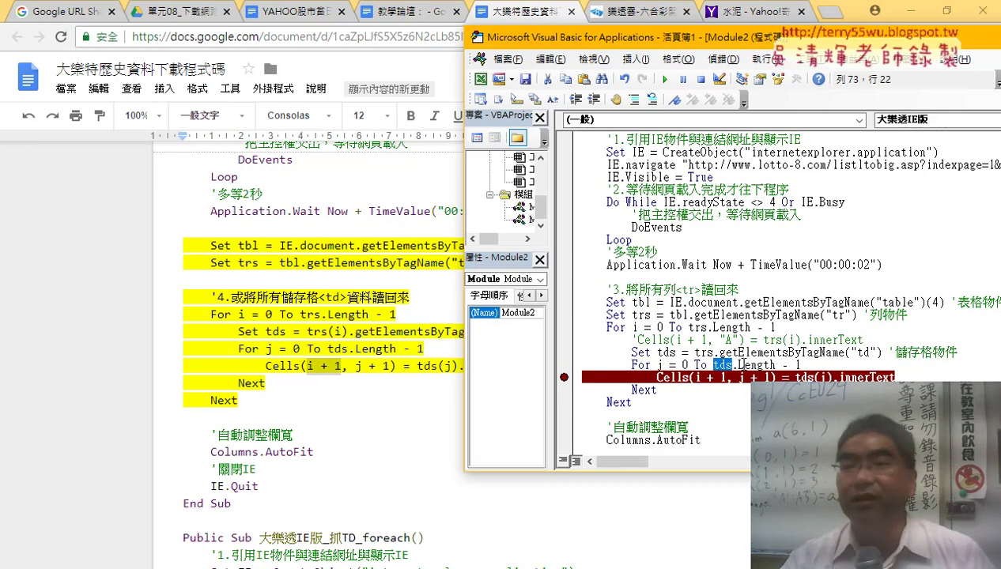
pyautogui.press('F5')
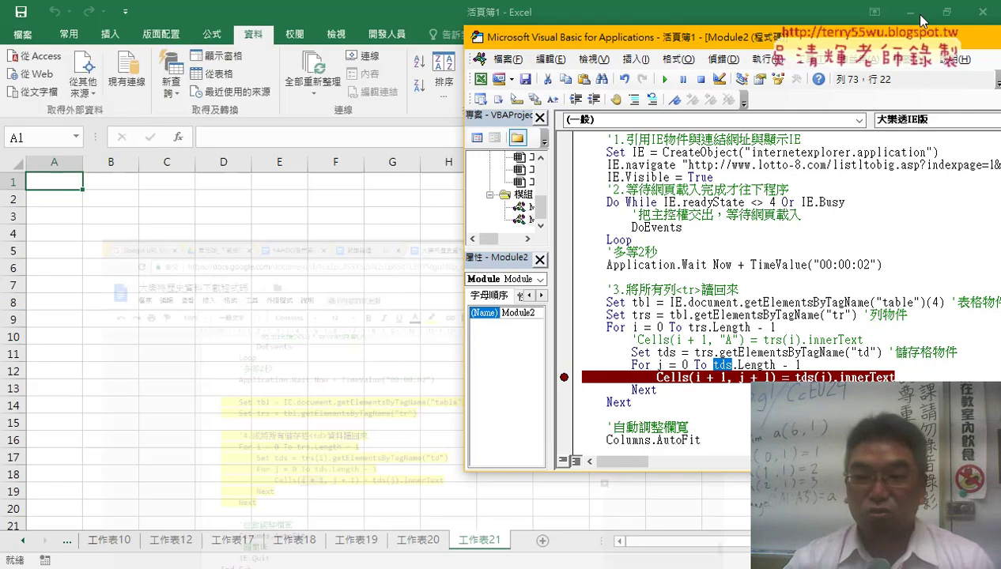
pyautogui.click(681, 239)
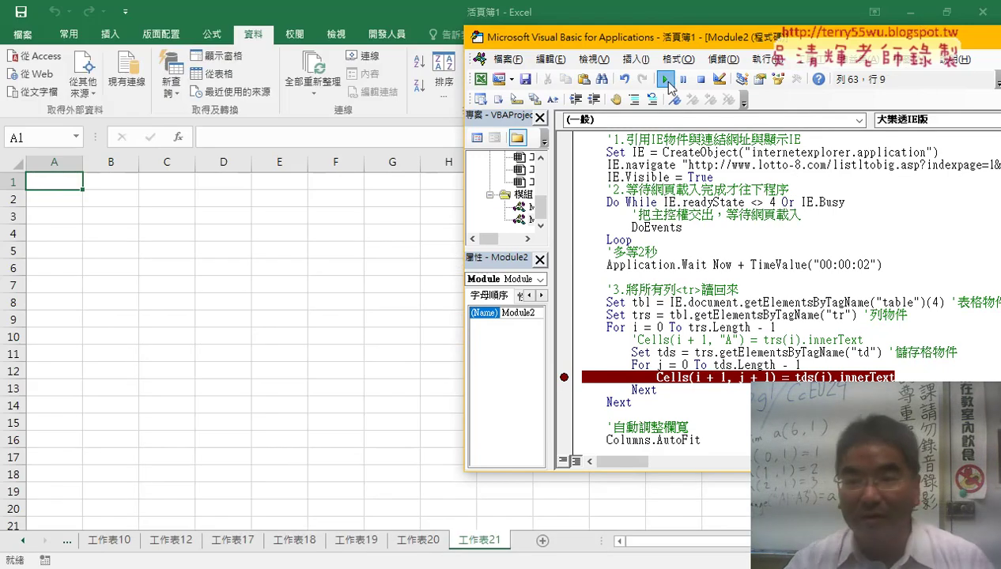
# - Comment out IE.Visible = True and run the macro, which stops on run-time error 438
pyautogui.click(714, 177)
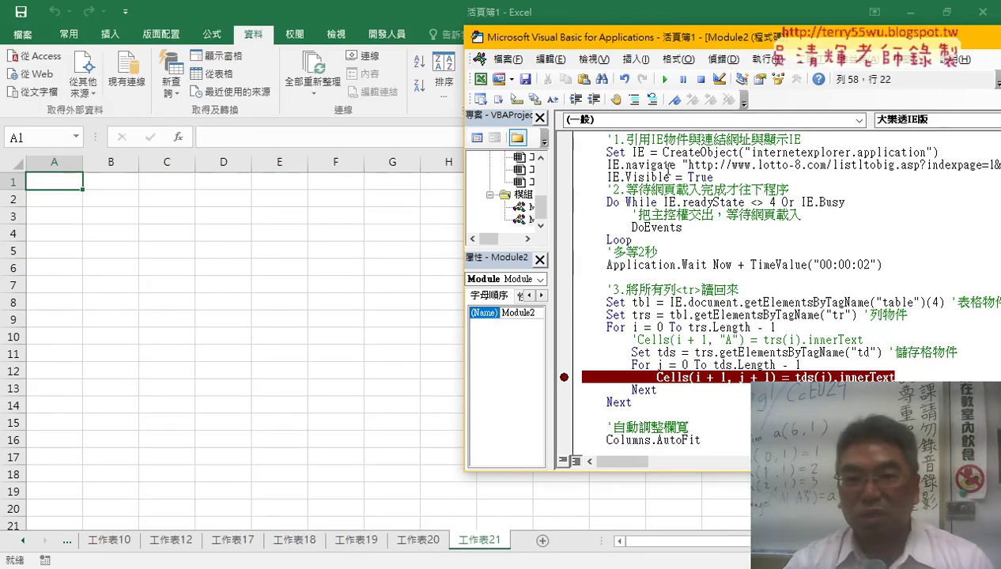
pyautogui.press('Home')
pyautogui.write("'")
pyautogui.press('End')
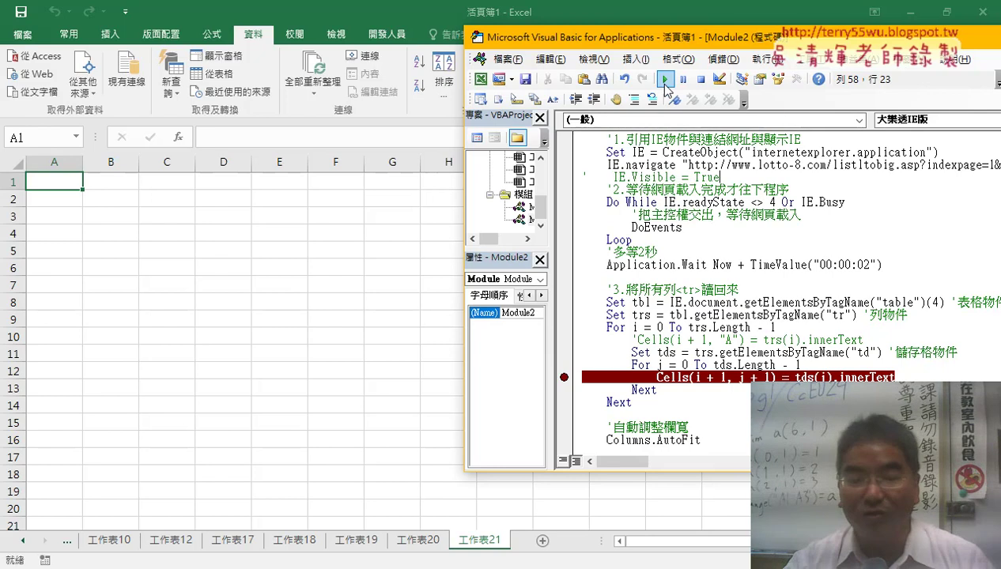
pyautogui.click(665, 81)
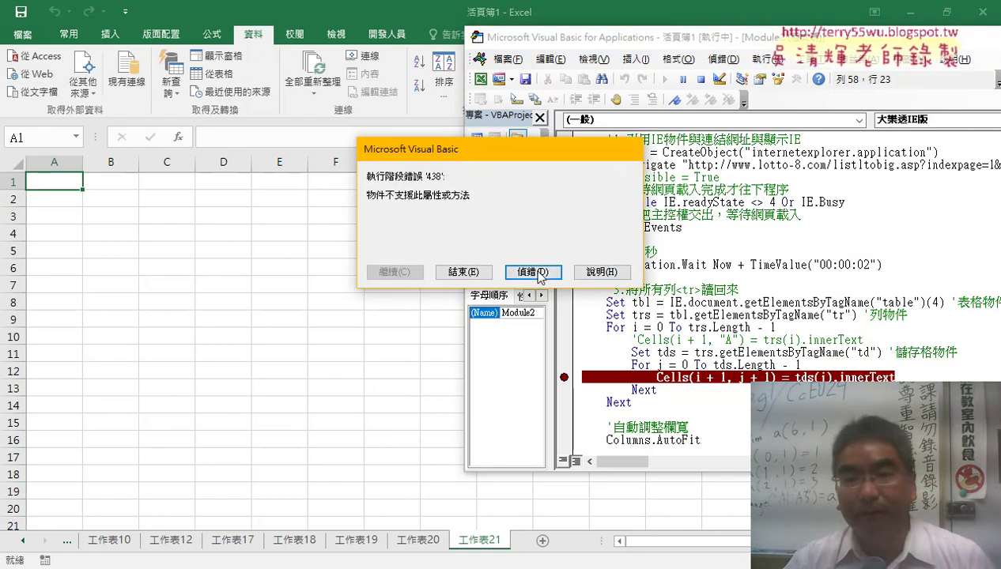
# - Debug error 438, stepping with F8 down to the Cells(i + 1, j + 1) line, and reveal the empty workbook
pyautogui.click(537, 273)
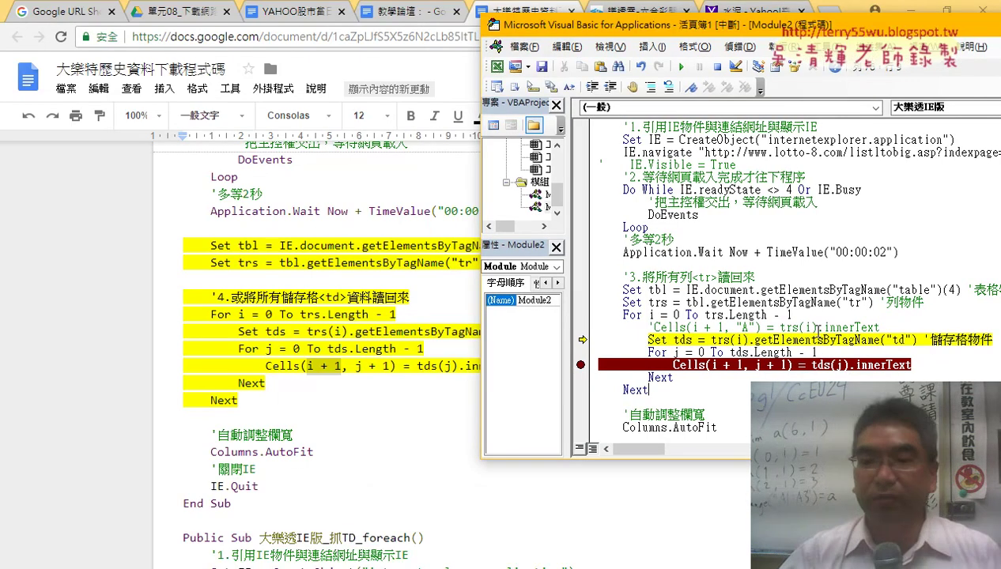
pyautogui.press('F8')
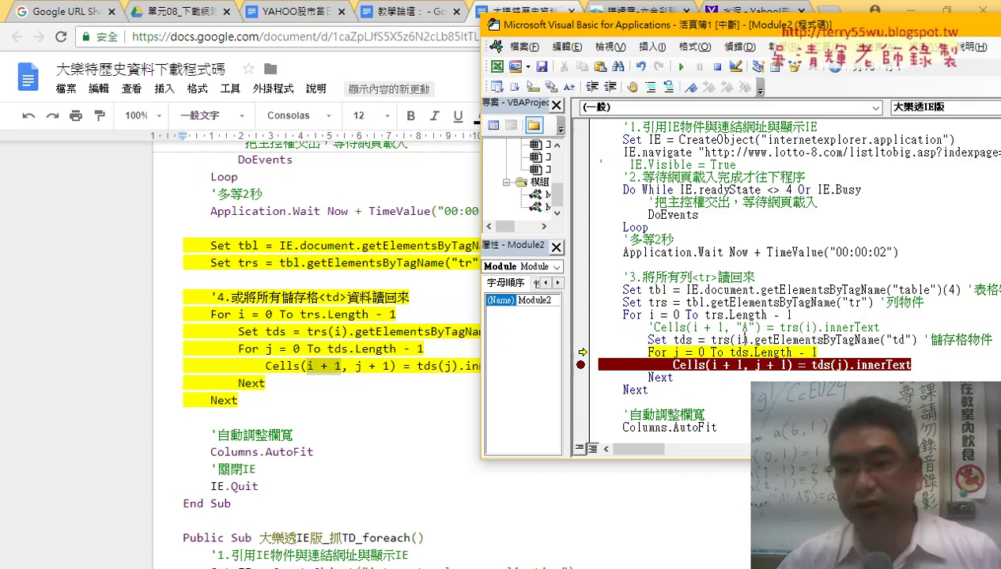
pyautogui.moveTo(740, 340)
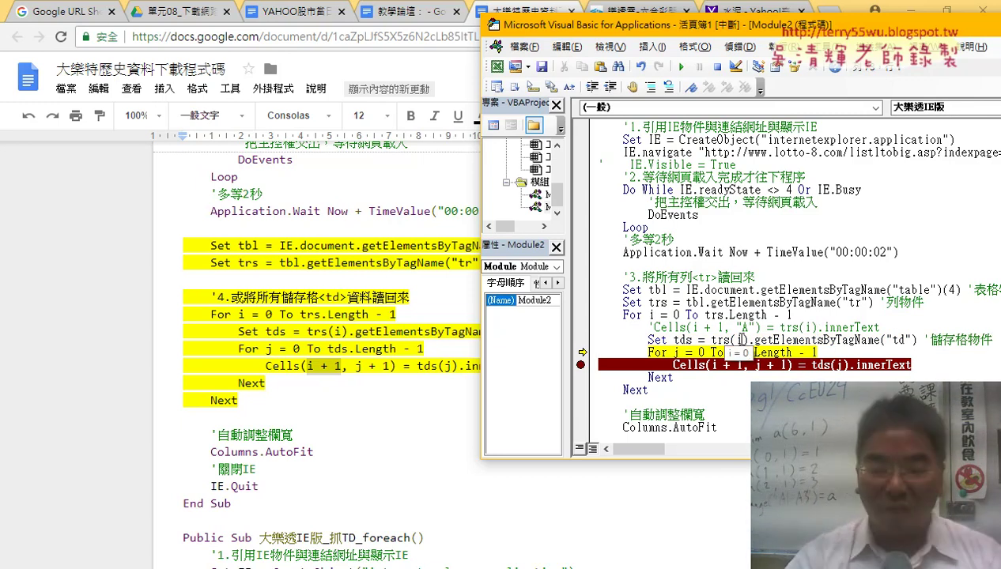
pyautogui.press('F8')
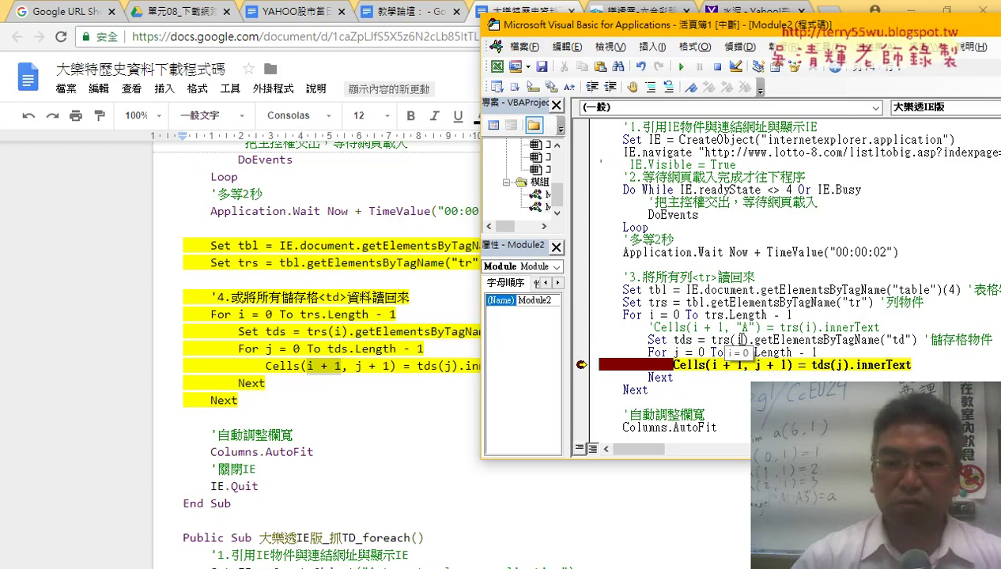
pyautogui.click(908, 11)
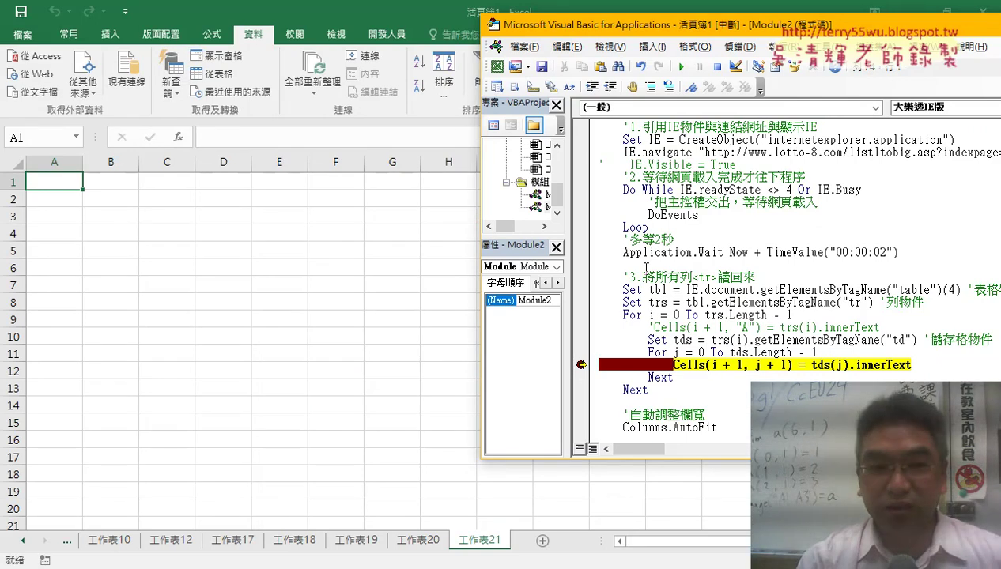
# - Step through the first row's column writes (日期 into A1), then continue until all draw rows are filled
pyautogui.press('F8')
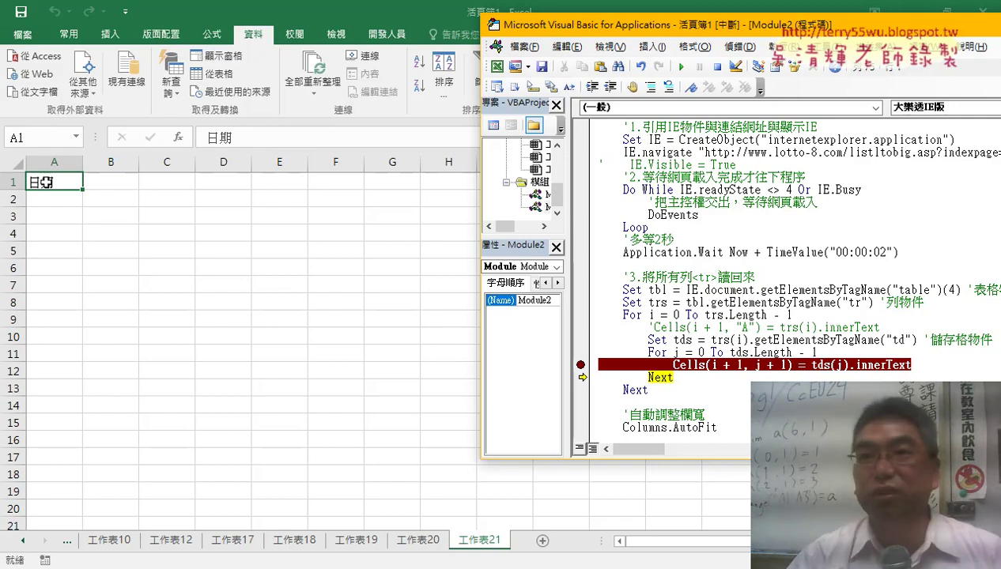
pyautogui.press('F8')
pyautogui.press('F8')
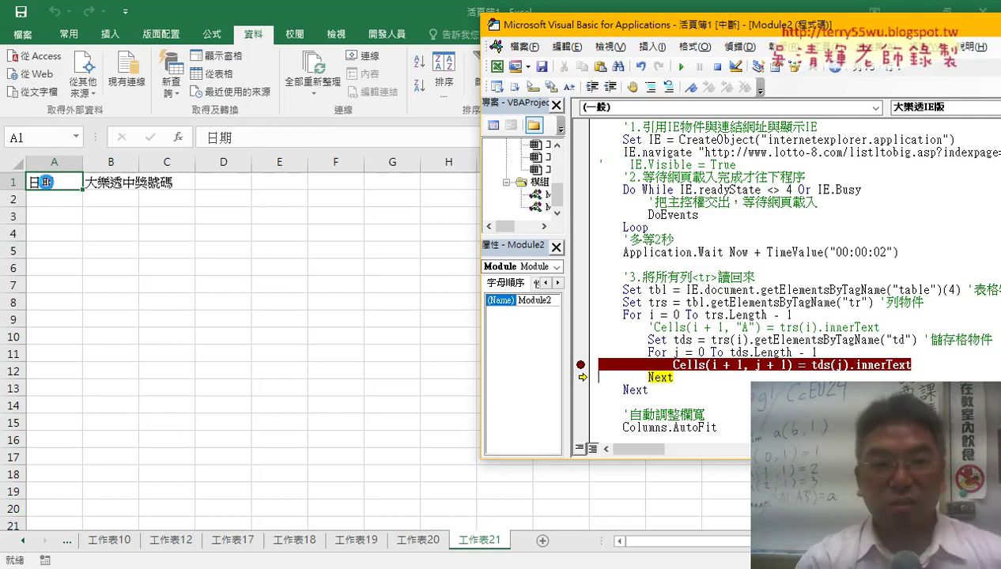
pyautogui.press('F8')
pyautogui.press('F8')
pyautogui.press('F8')
pyautogui.press('F8')
pyautogui.press('F8')
pyautogui.press('F8')
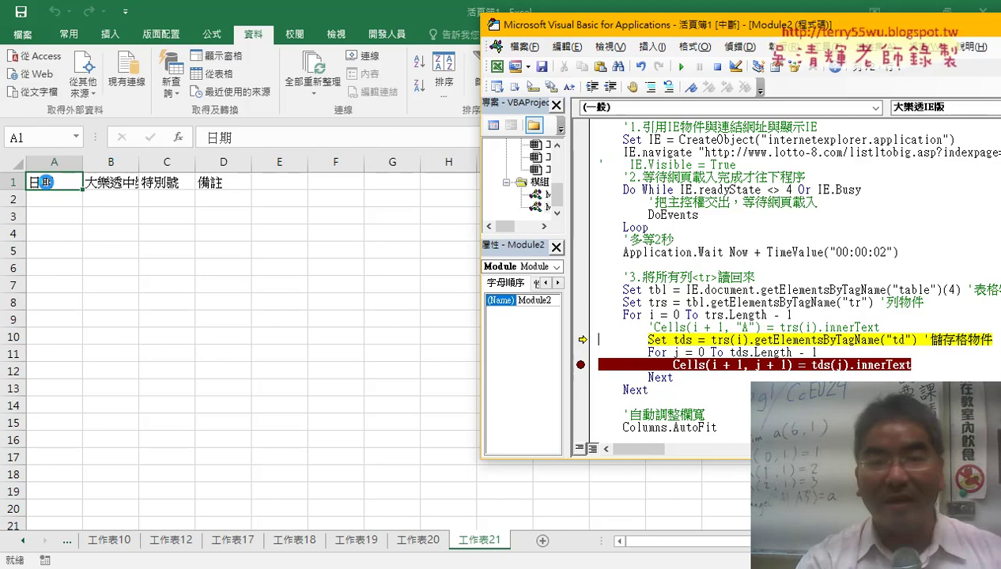
pyautogui.press('F8')
pyautogui.press('F8')
pyautogui.press('F8')
pyautogui.press('F8')
pyautogui.press('F8')
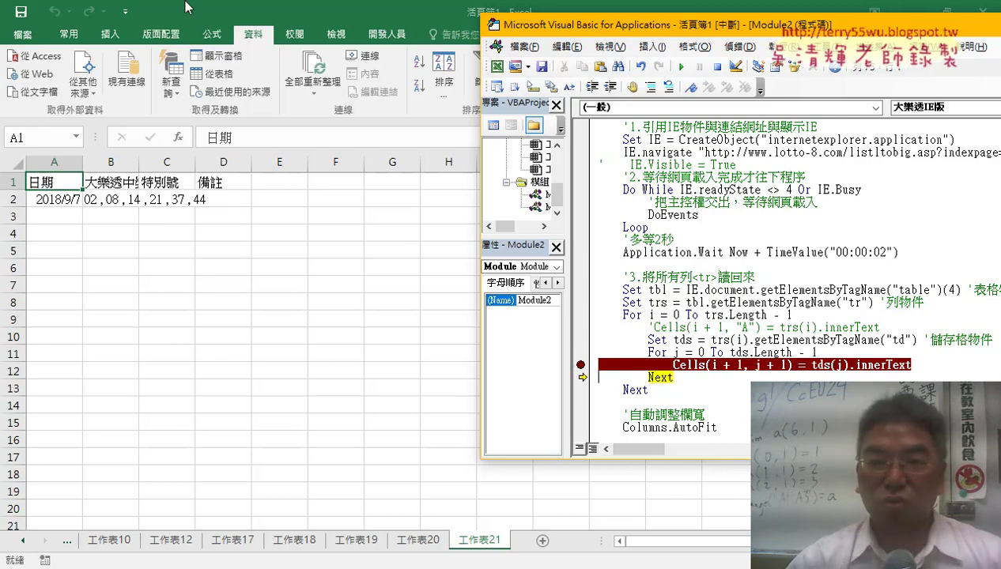
pyautogui.click(681, 70)
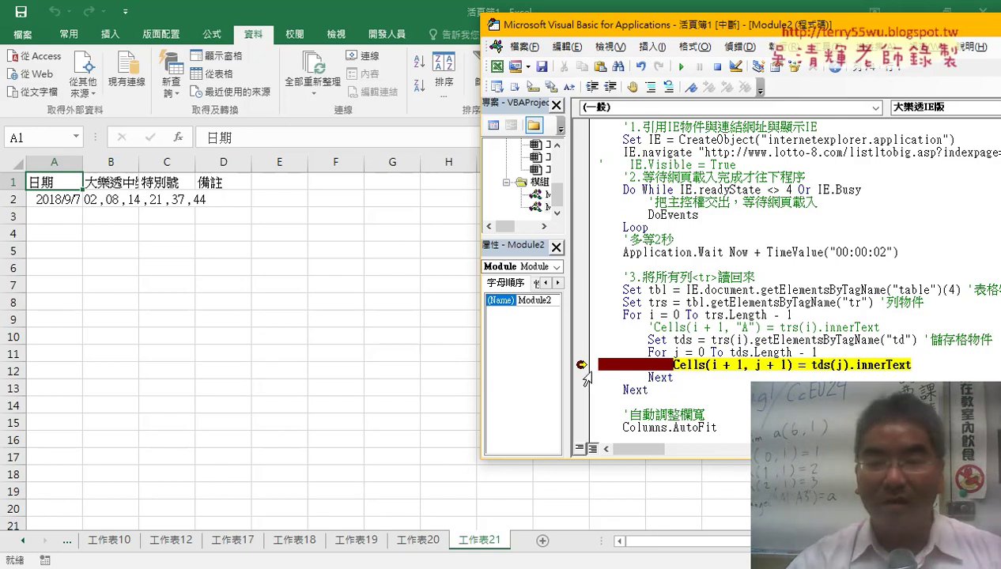
pyautogui.click(681, 69)
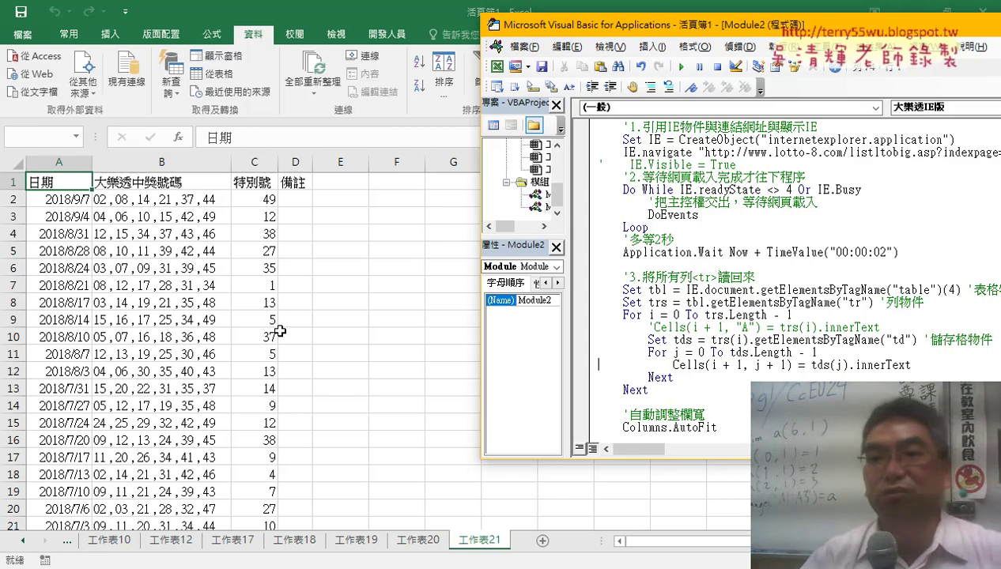
# - Move the editor aside, highlight the page number in the lottery URL, and switch to the browser
pyautogui.moveTo(684, 30); pyautogui.dragTo(384, 44)
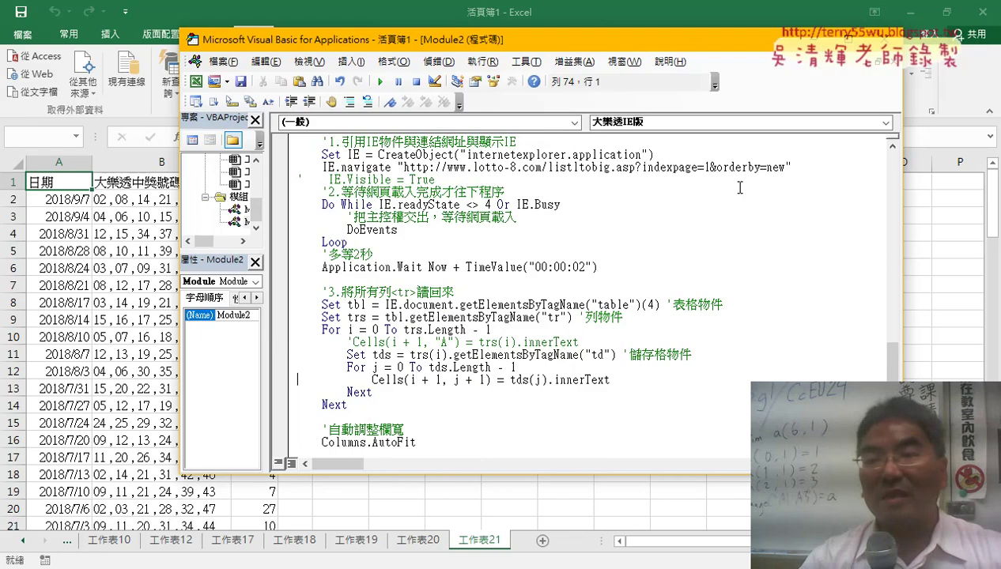
pyautogui.moveTo(703, 167); pyautogui.dragTo(711, 167)
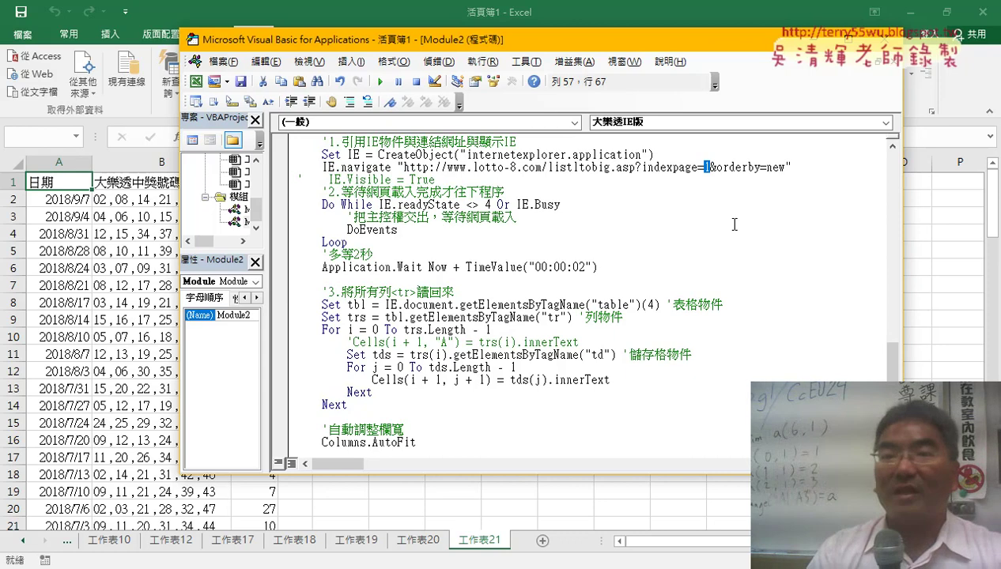
pyautogui.hotkey('alt', 'Tab')
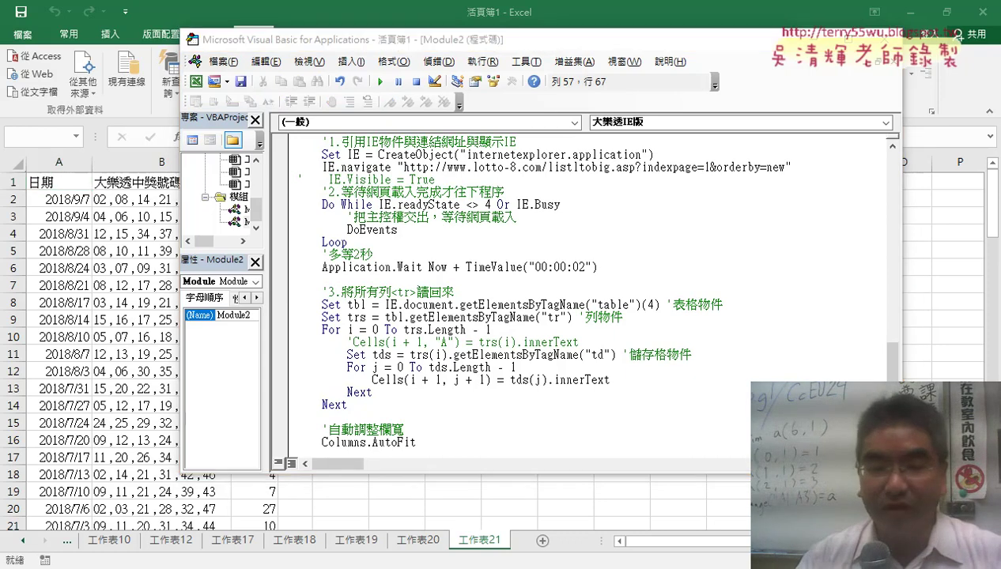
# - Close DevTools so the Yahoo 當日行情 table of cement stocks 1101–1110 shows at full width
pyautogui.click(752, 11)
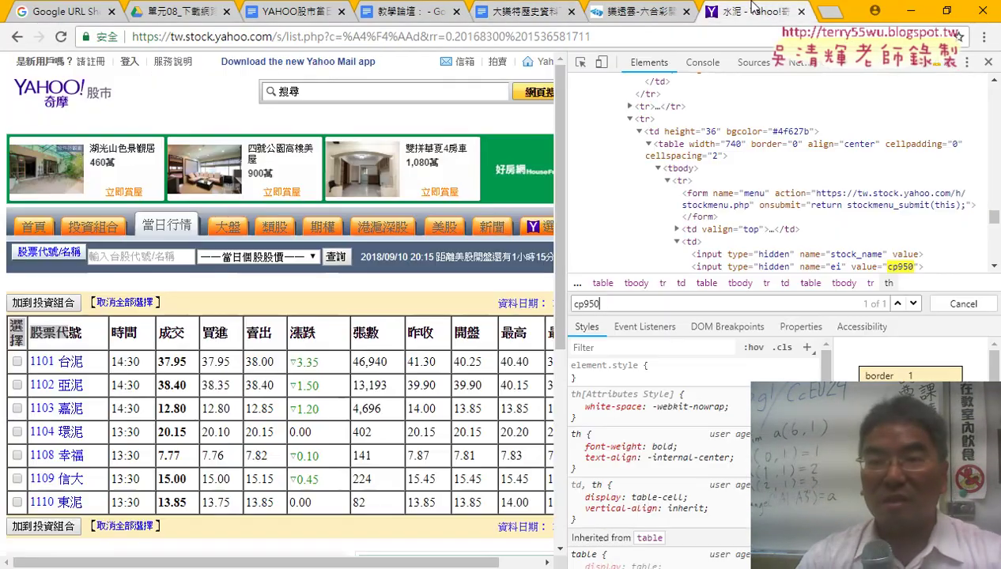
pyautogui.click(987, 62)
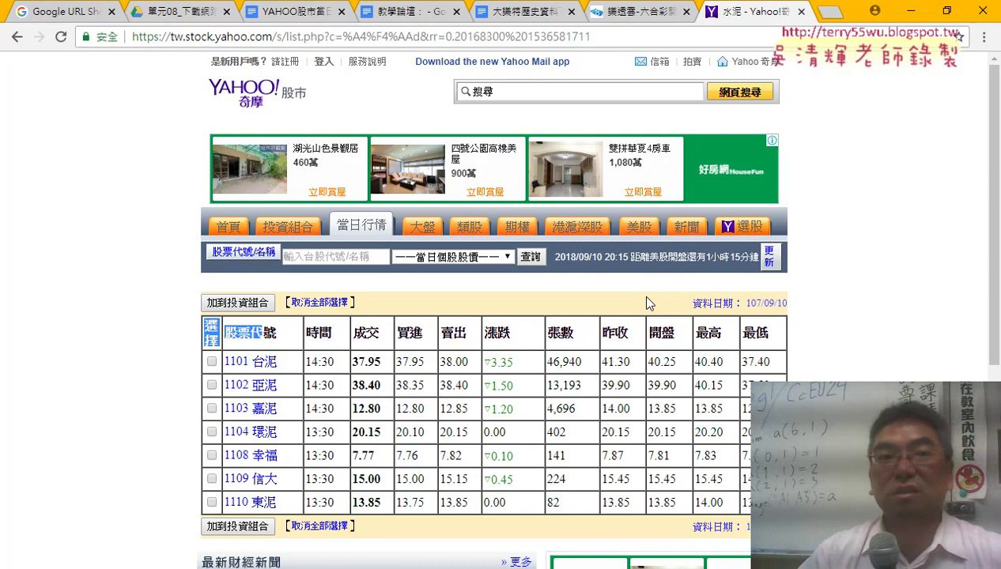
pyautogui.click(326, 568)
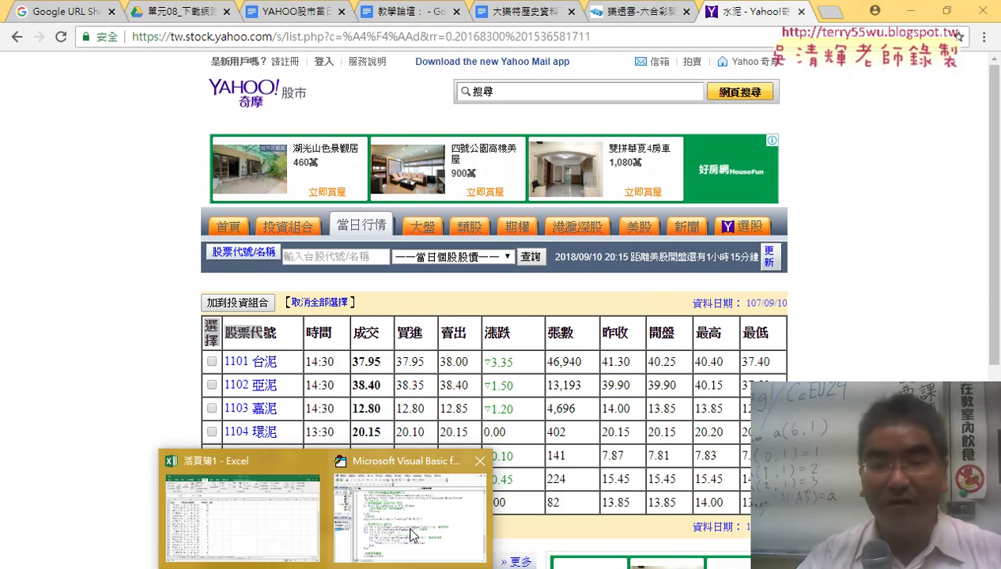
pyautogui.click(411, 536)
pyautogui.click(591, 292)
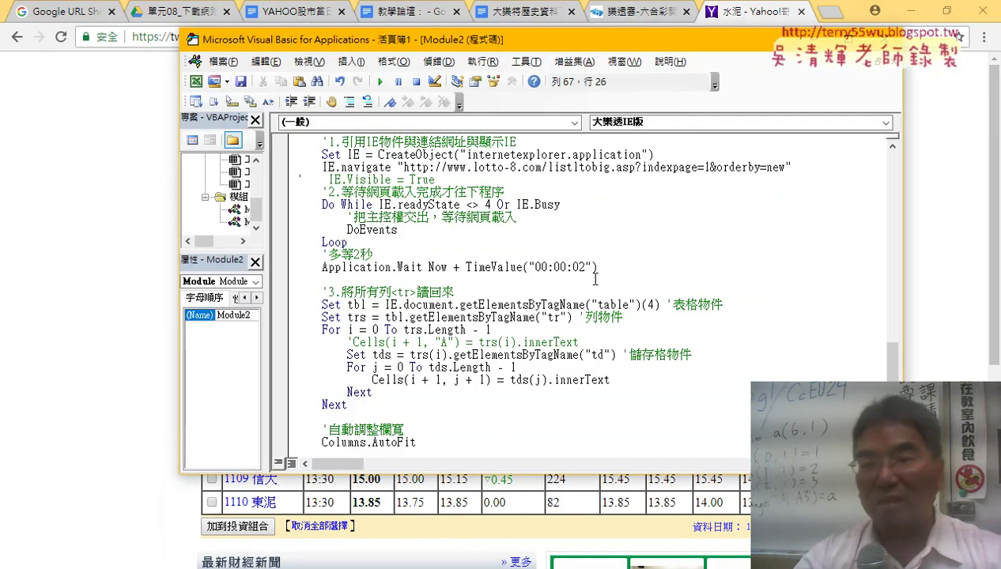
pyautogui.scroll(1, 594, 279)
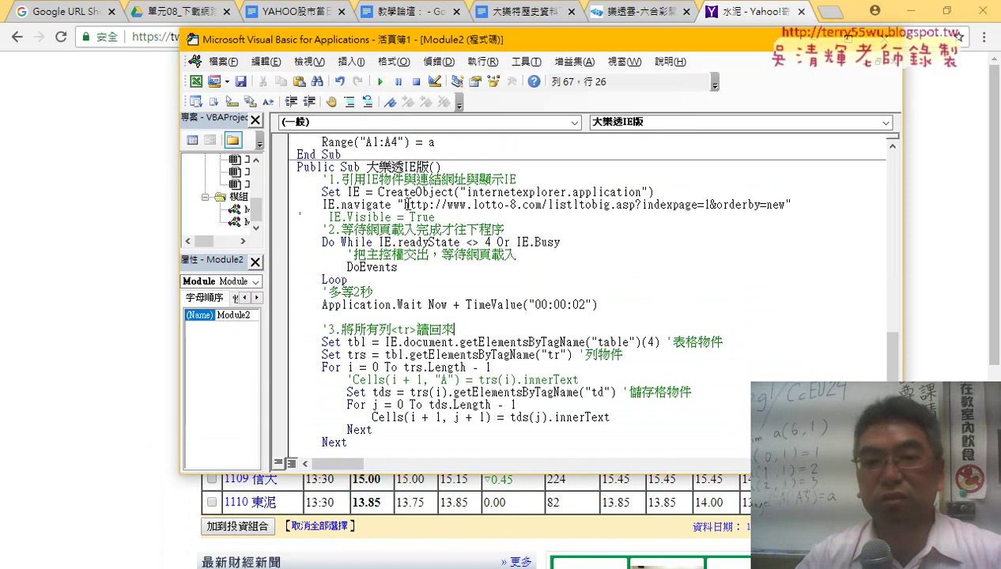
pyautogui.moveTo(405, 204); pyautogui.dragTo(790, 205)
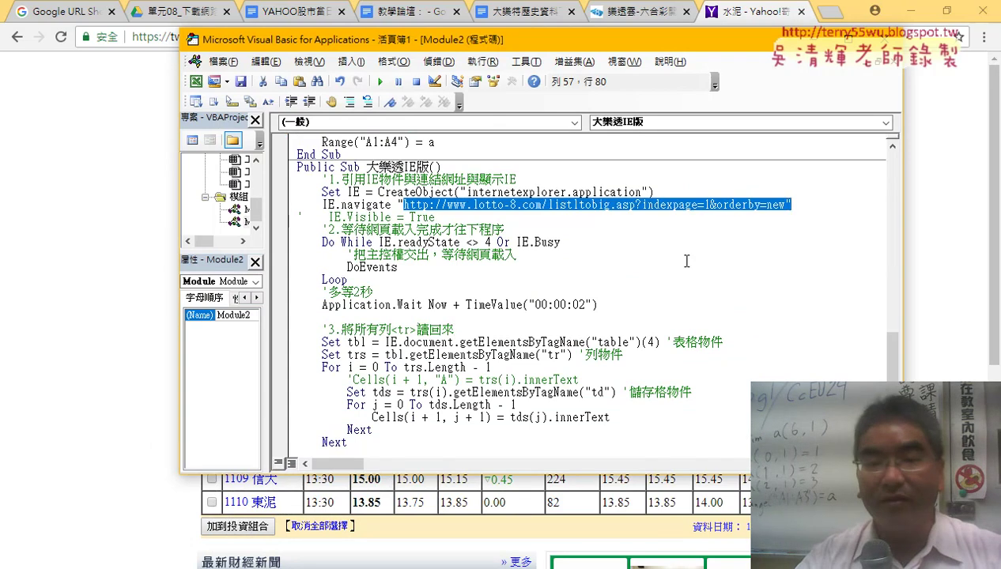
pyautogui.scroll(-2, 686, 261)
pyautogui.moveTo(660, 268); pyautogui.dragTo(642, 271)
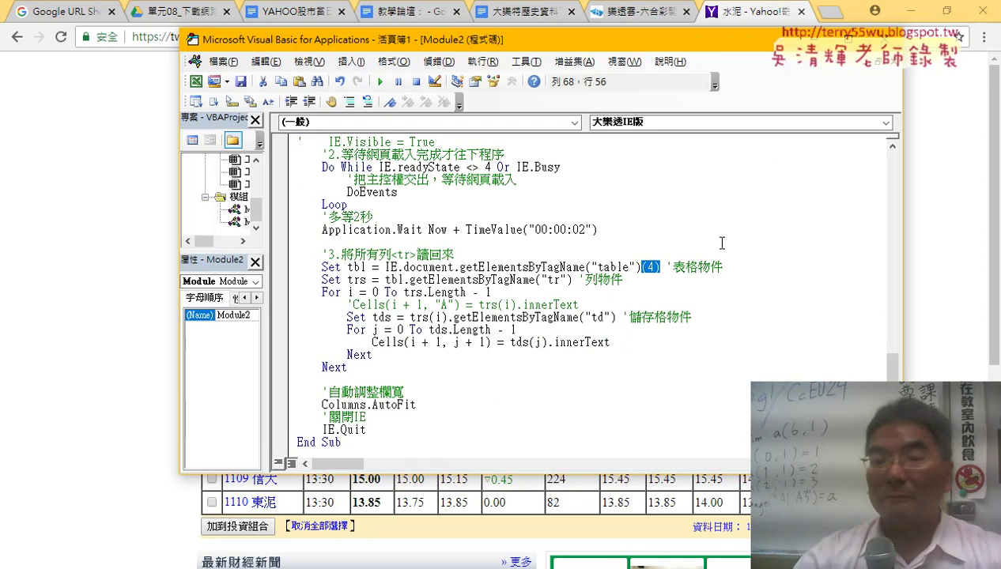
pyautogui.doubleClick(596, 316)
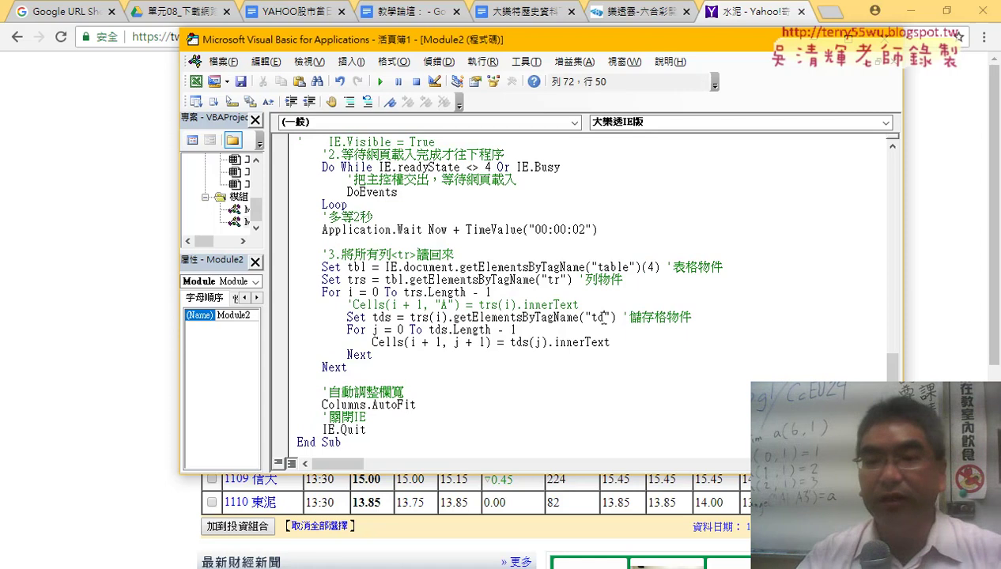
# - Inspect the quote table's 股票代號 header with 檢查 to open DevTools on it
pyautogui.click(839, 36)
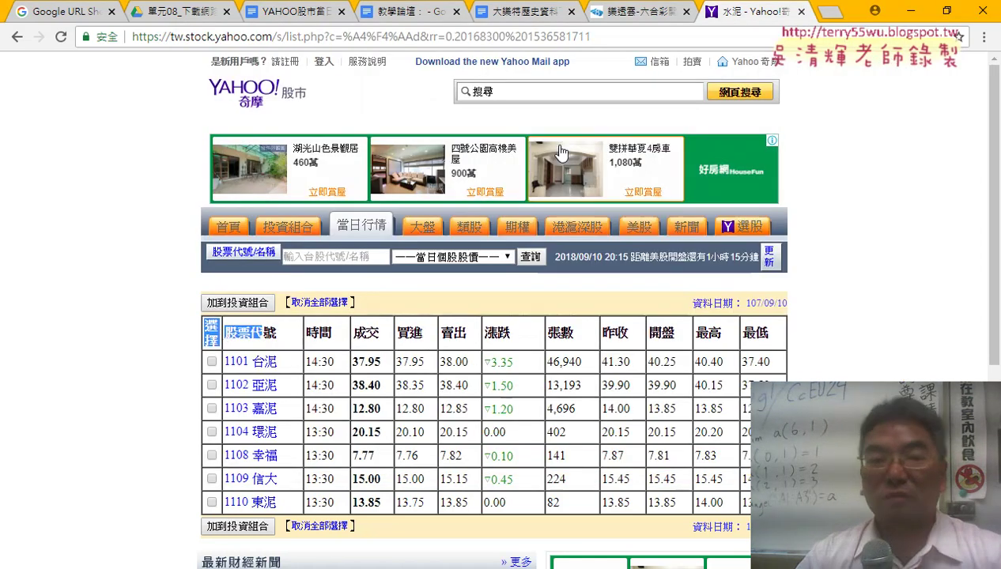
pyautogui.click(234, 338)
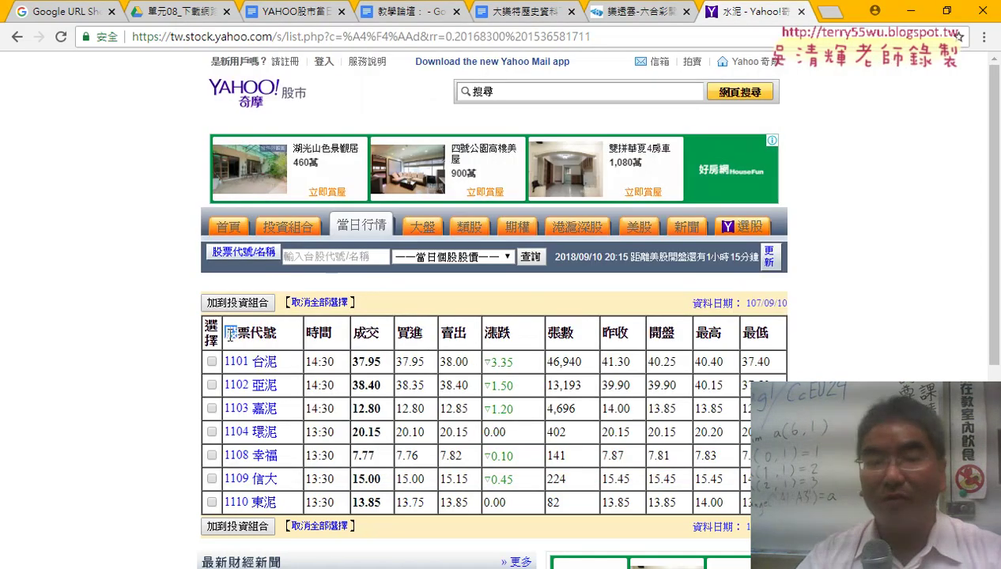
pyautogui.moveTo(229, 335); pyautogui.dragTo(277, 333)
pyautogui.rightClick(254, 329)
pyautogui.click(310, 407)
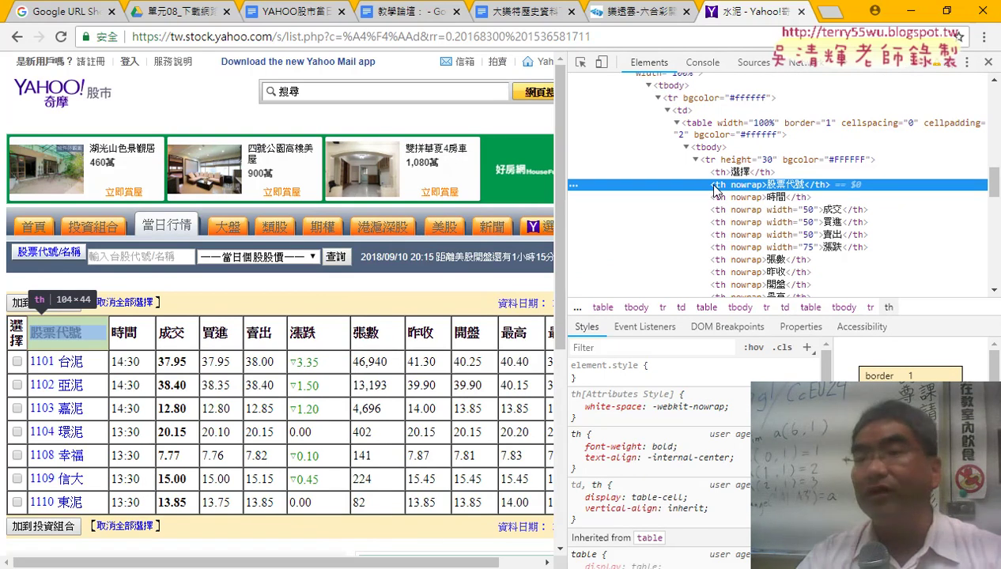
# - Expand the header and first data rows in Elements, then select the <th>選擇</th> header cell
pyautogui.click(695, 160)
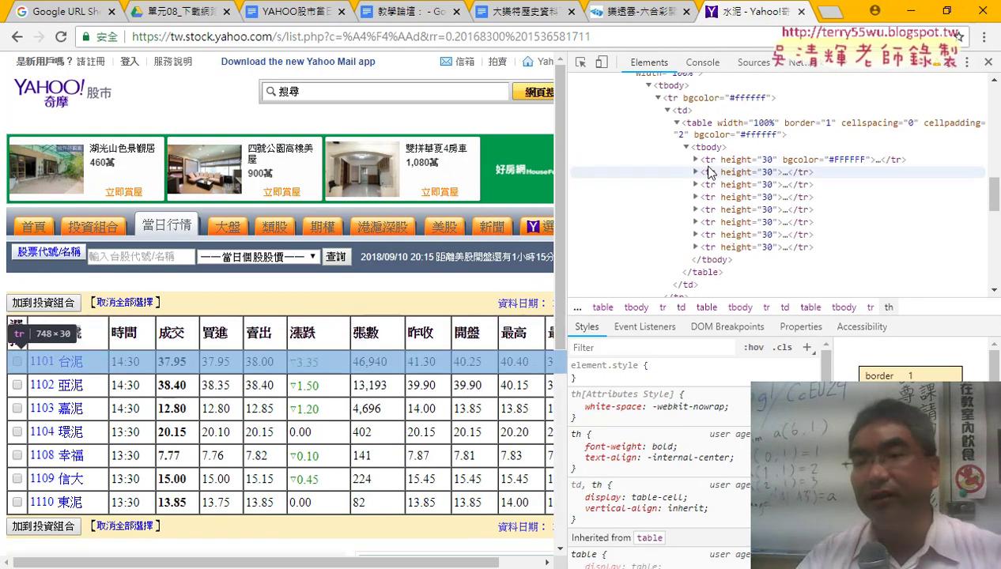
pyautogui.click(696, 160)
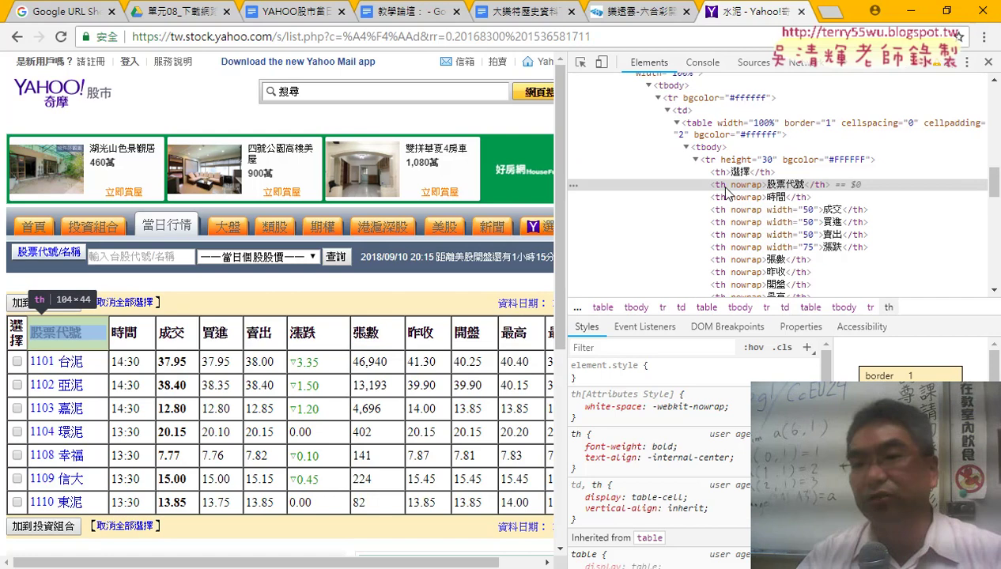
pyautogui.click(695, 160)
pyautogui.click(696, 172)
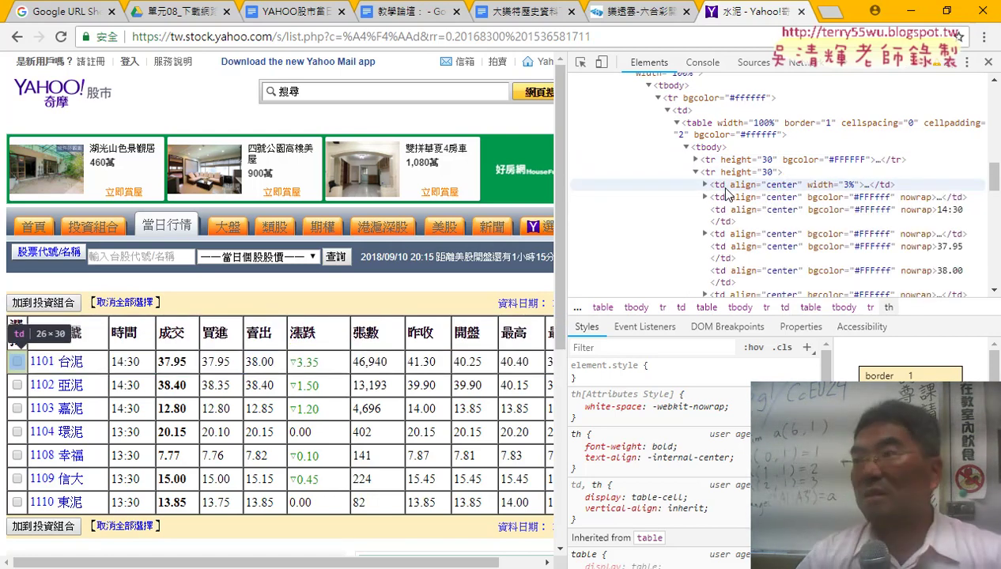
pyautogui.click(696, 171)
pyautogui.click(696, 160)
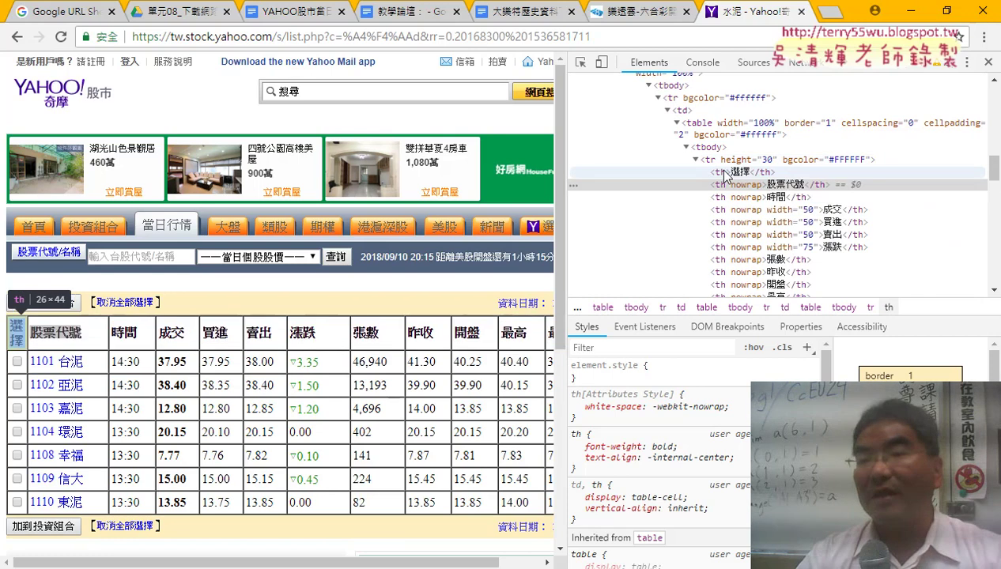
pyautogui.click(726, 174)
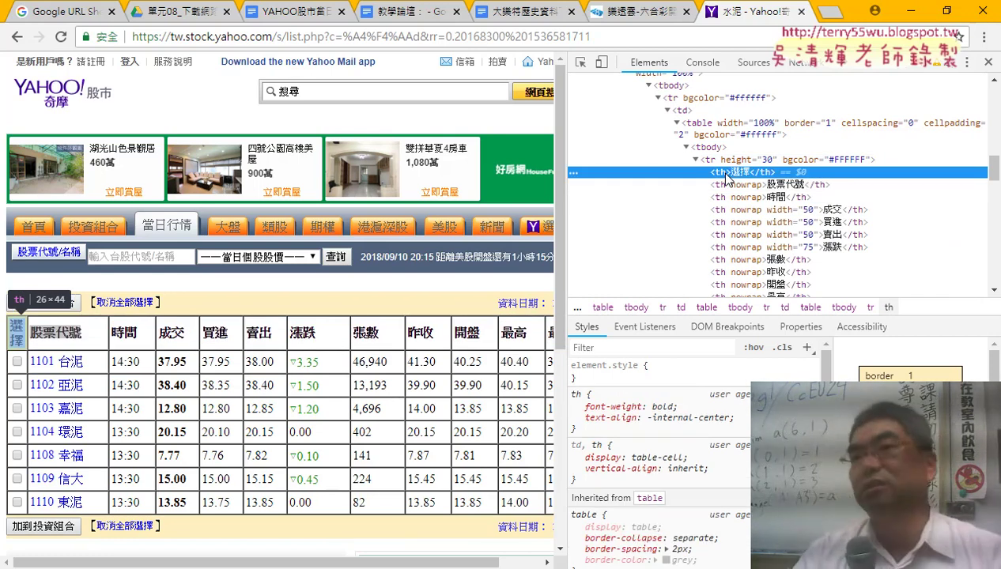